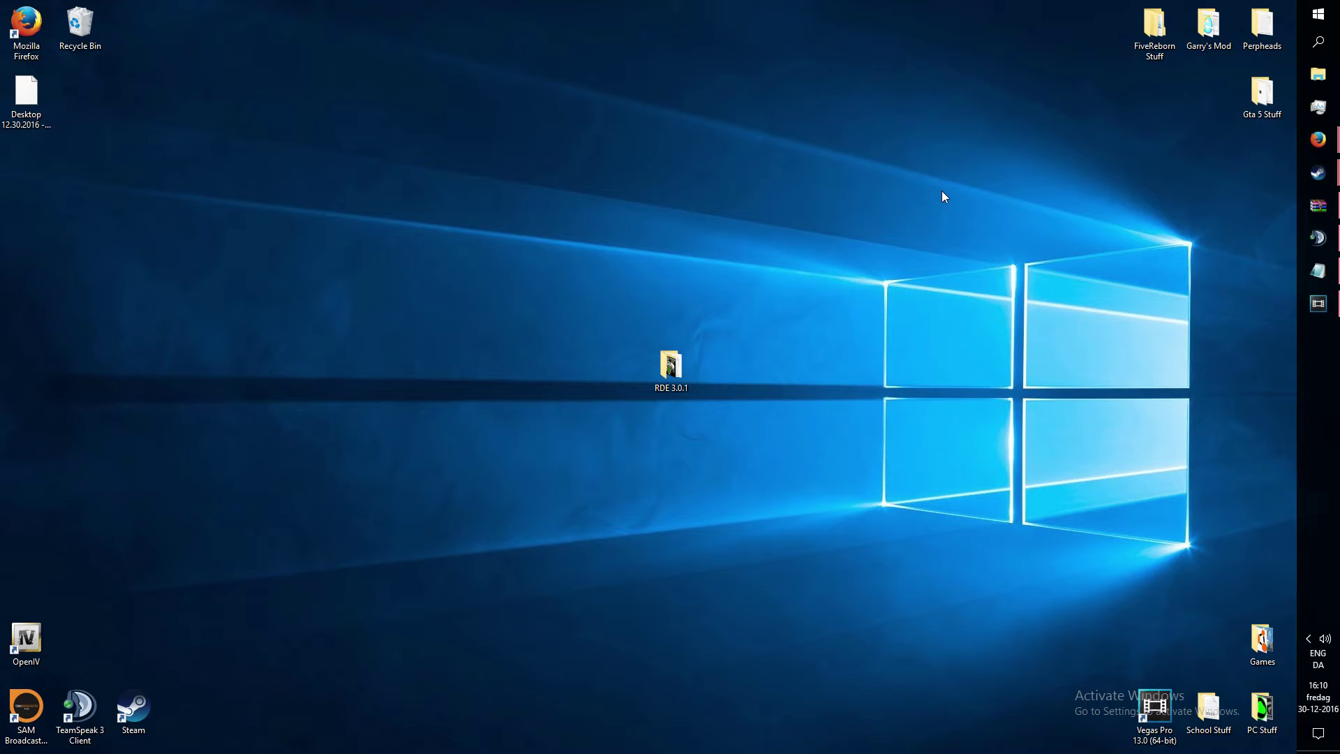
Step: Open the RDE 3.0.1 folder and browse Alt Files and its first alternative gameconfig folder
{"action": "left_click_drag", "start_coordinate": [594, 284], "coordinate": [617, 454]}
{"action": "double_click", "coordinate": [669, 368]}
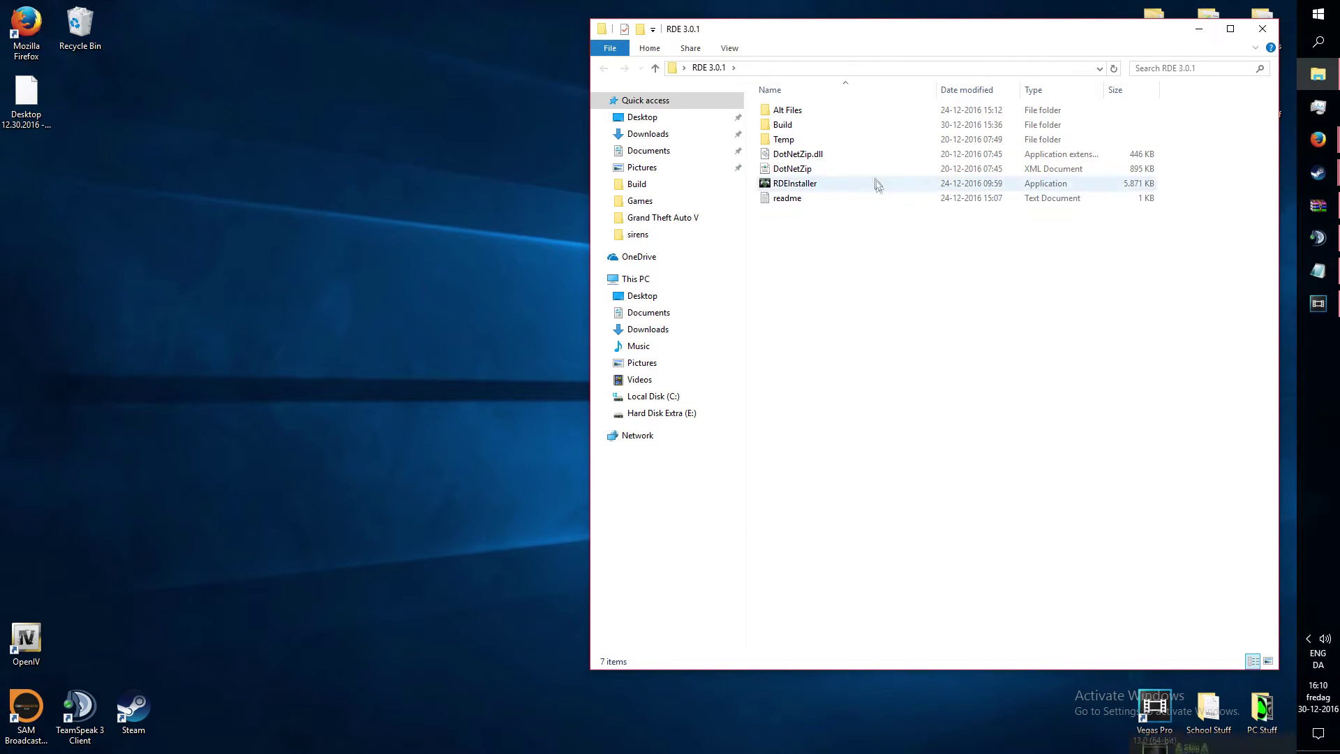
{"action": "double_click", "coordinate": [788, 112]}
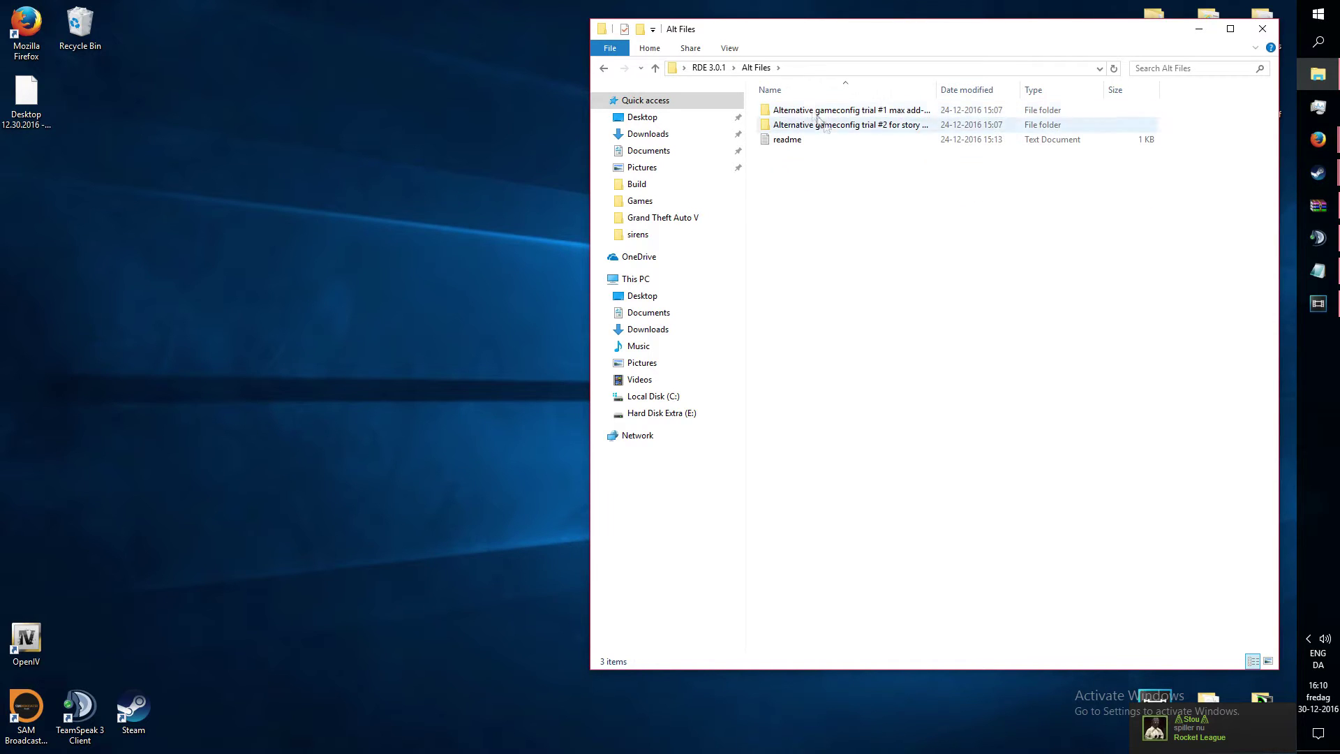
{"action": "double_click", "coordinate": [810, 110]}
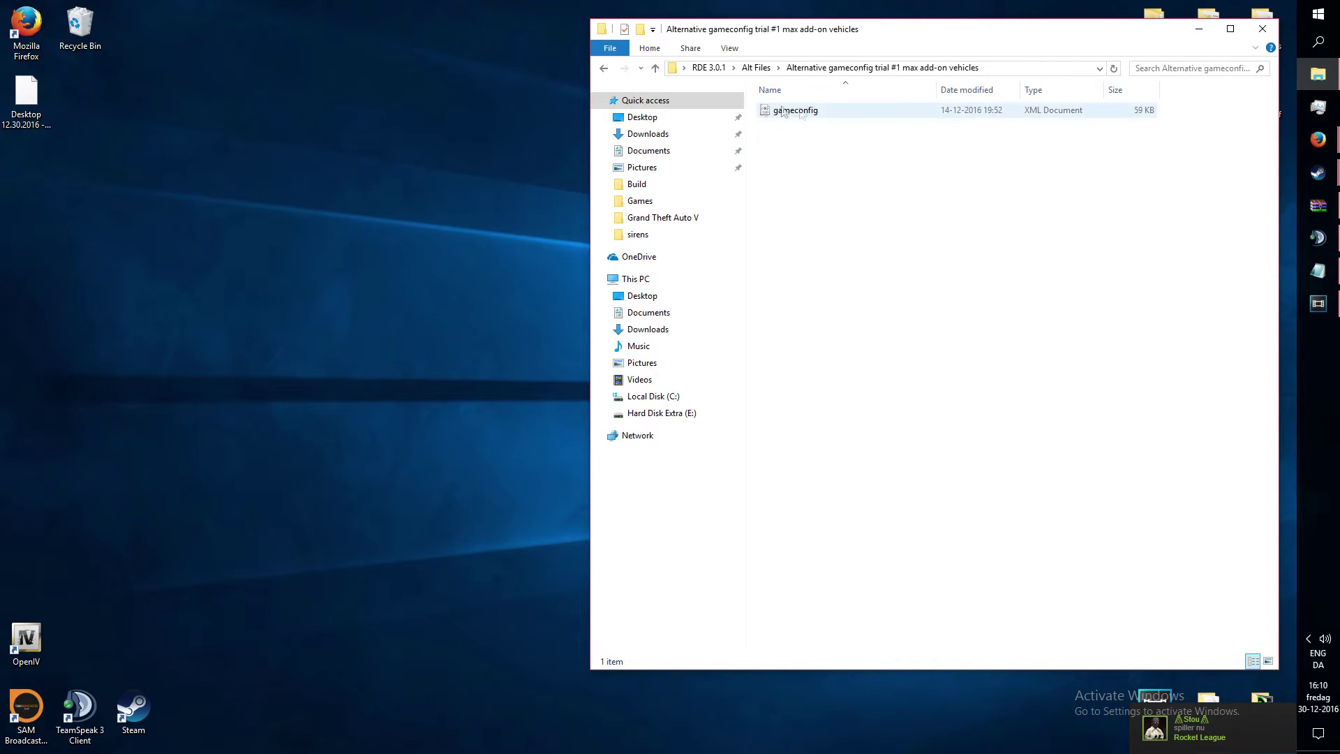
{"action": "left_click", "coordinate": [604, 68]}
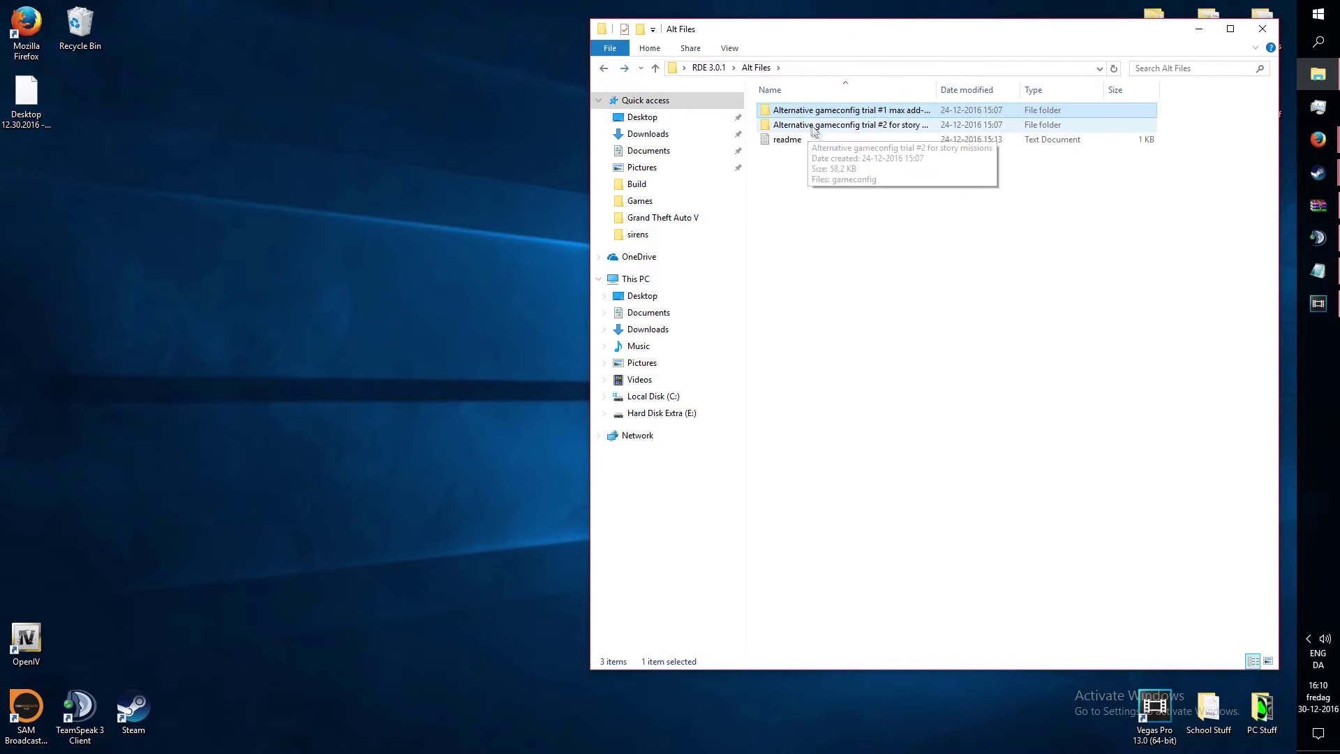
{"action": "left_click", "coordinate": [604, 68]}
Step: Read the Alt Files readme in Notepad, then look inside the Temp folder
{"action": "double_click", "coordinate": [767, 112]}
{"action": "double_click", "coordinate": [786, 140]}
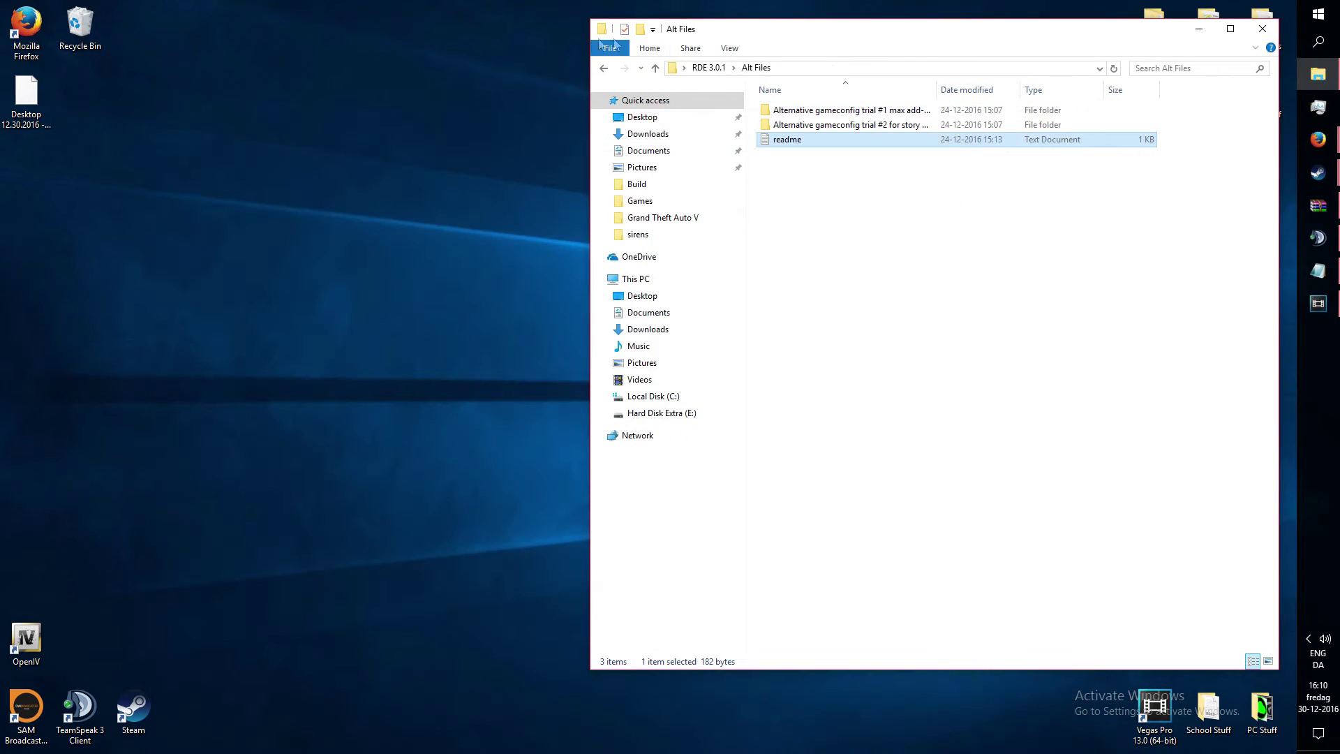
{"action": "left_click", "coordinate": [1100, 113]}
{"action": "left_click", "coordinate": [603, 67]}
{"action": "double_click", "coordinate": [786, 140]}
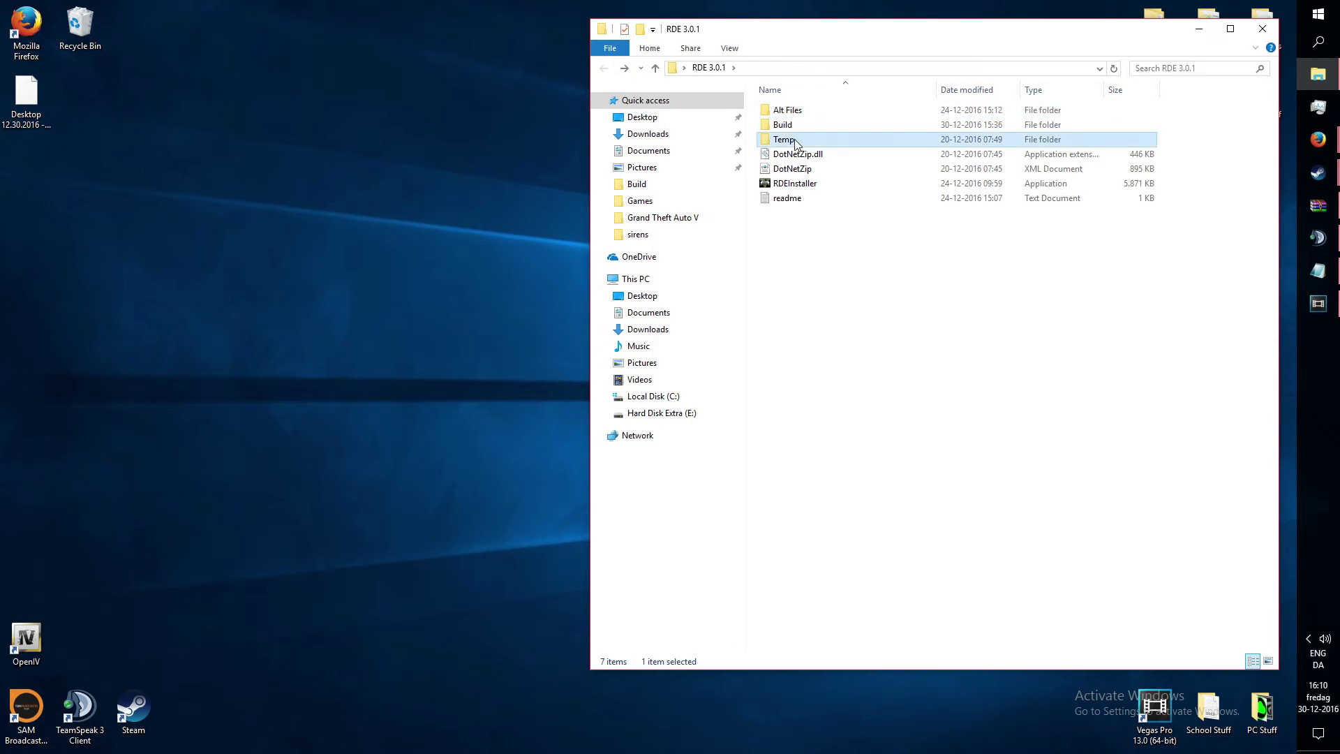
{"action": "left_click", "coordinate": [603, 67]}
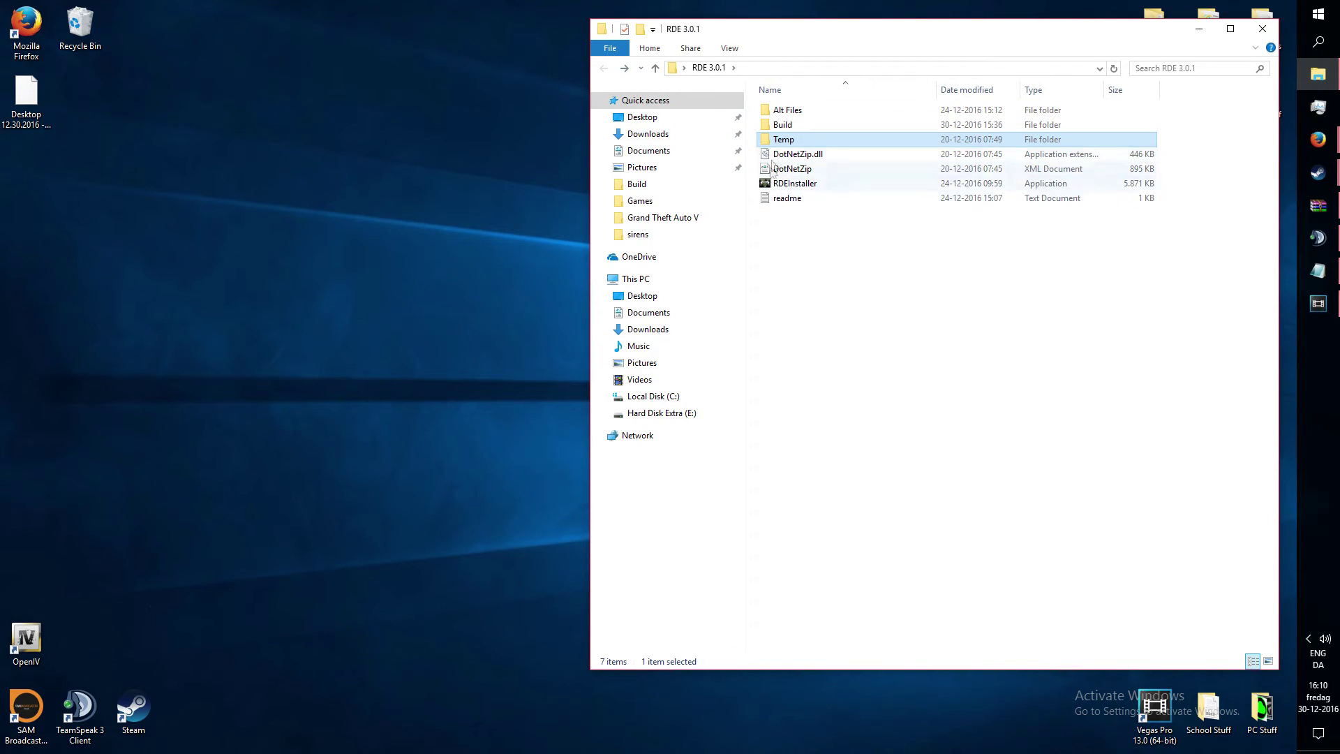
Step: Read the main RDE readme file, then open the Build folder
{"action": "left_click", "coordinate": [788, 199]}
{"action": "double_click", "coordinate": [788, 199]}
{"action": "key", "text": "ctrl+a"}
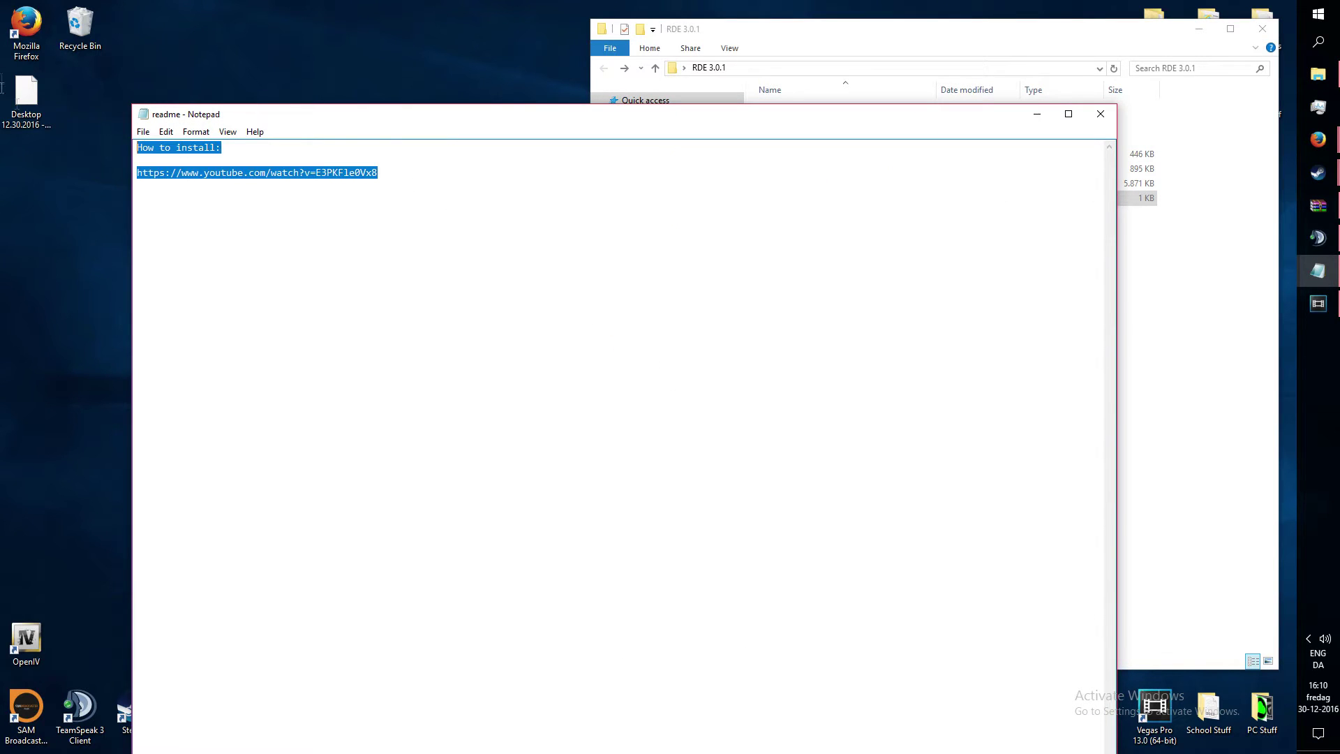
{"action": "left_click", "coordinate": [1100, 114]}
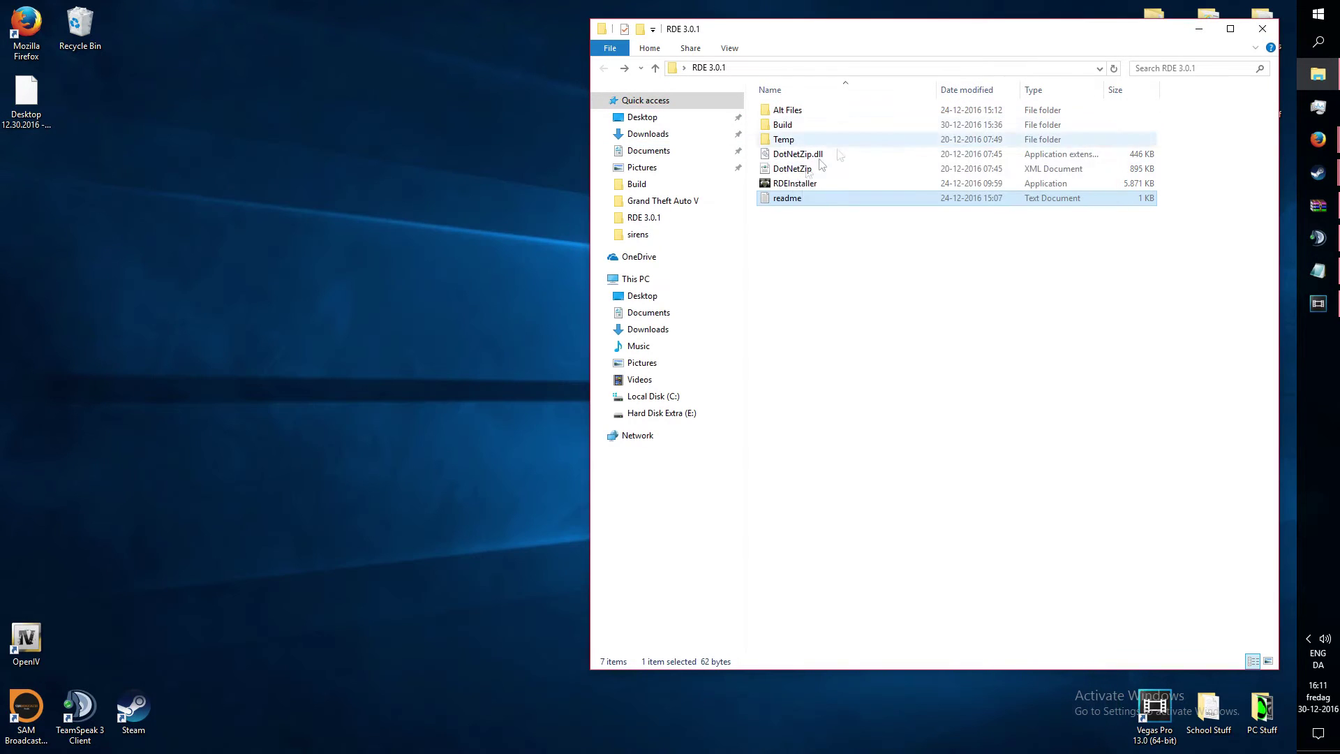
{"action": "double_click", "coordinate": [796, 126]}
Step: Select RDE_V3.oiv and start OpenIV for GTA V on Windows
{"action": "left_click_drag", "start_coordinate": [811, 114], "coordinate": [840, 113]}
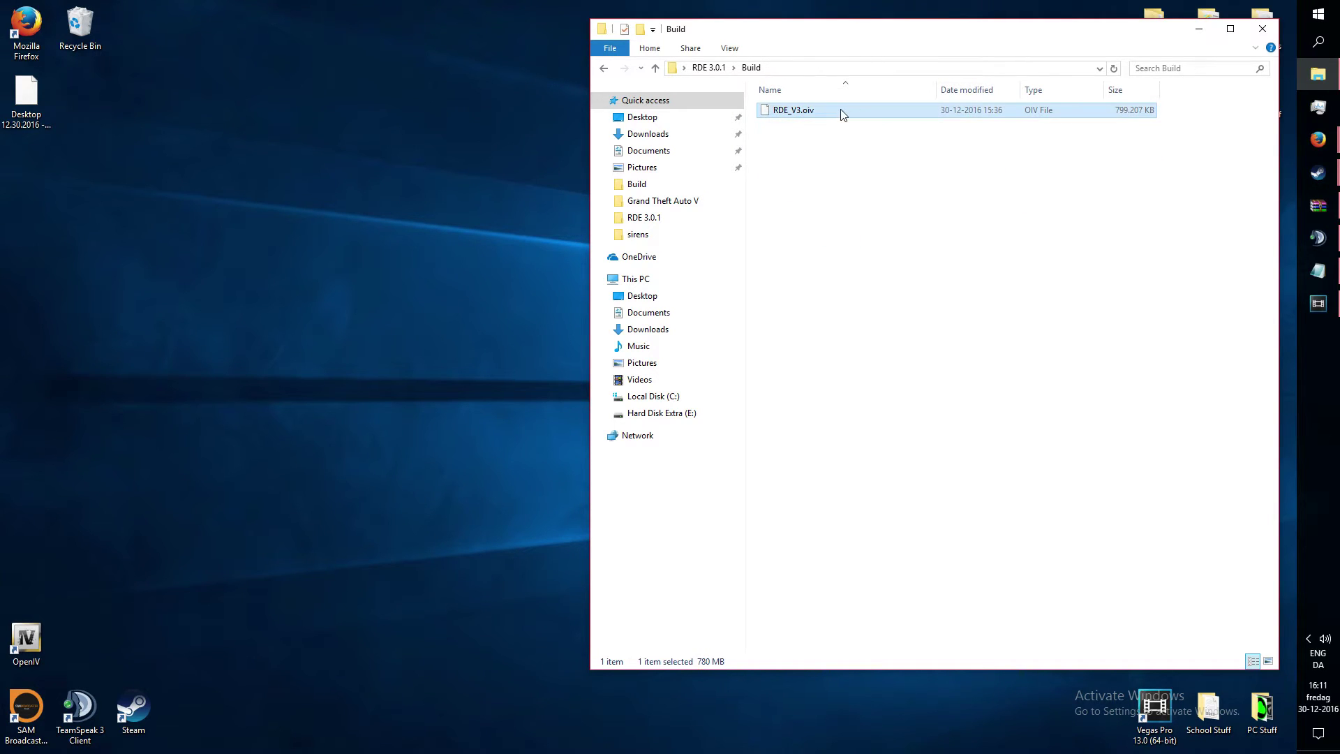
{"action": "double_click", "coordinate": [28, 636]}
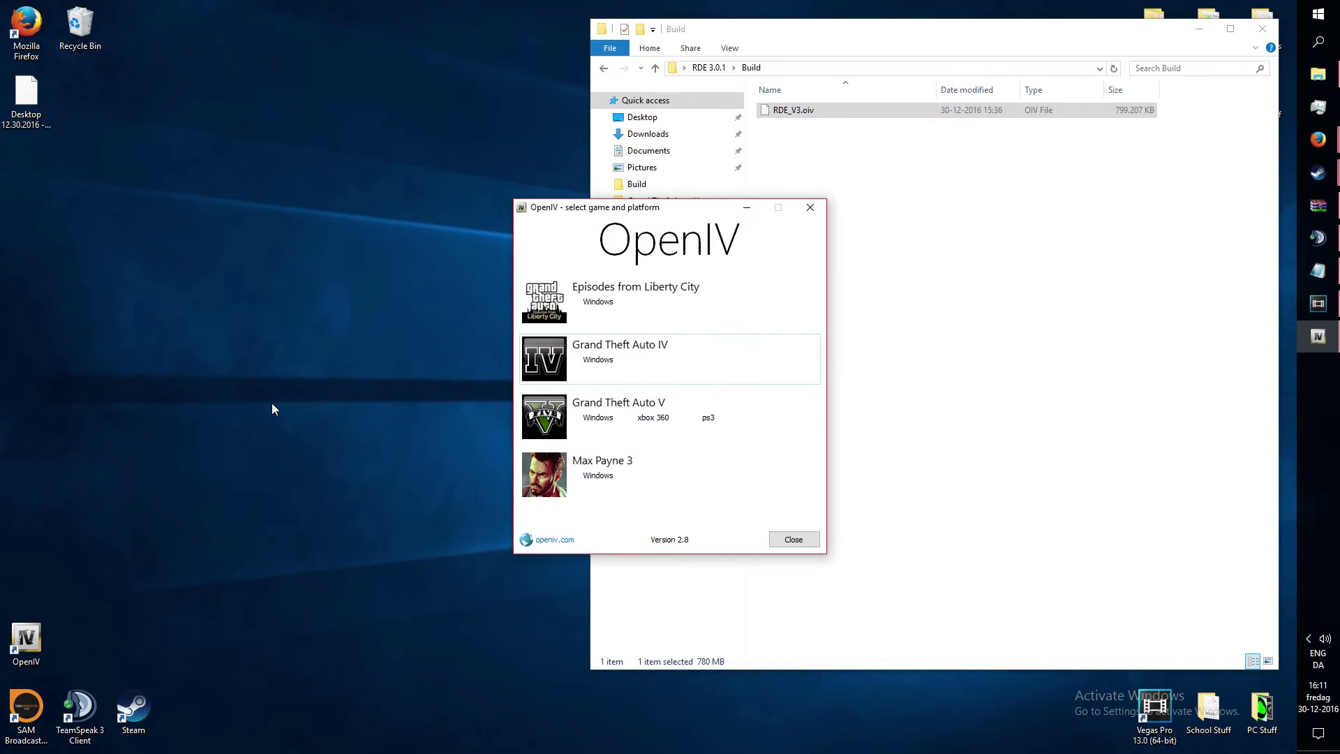
{"action": "left_click", "coordinate": [596, 419]}
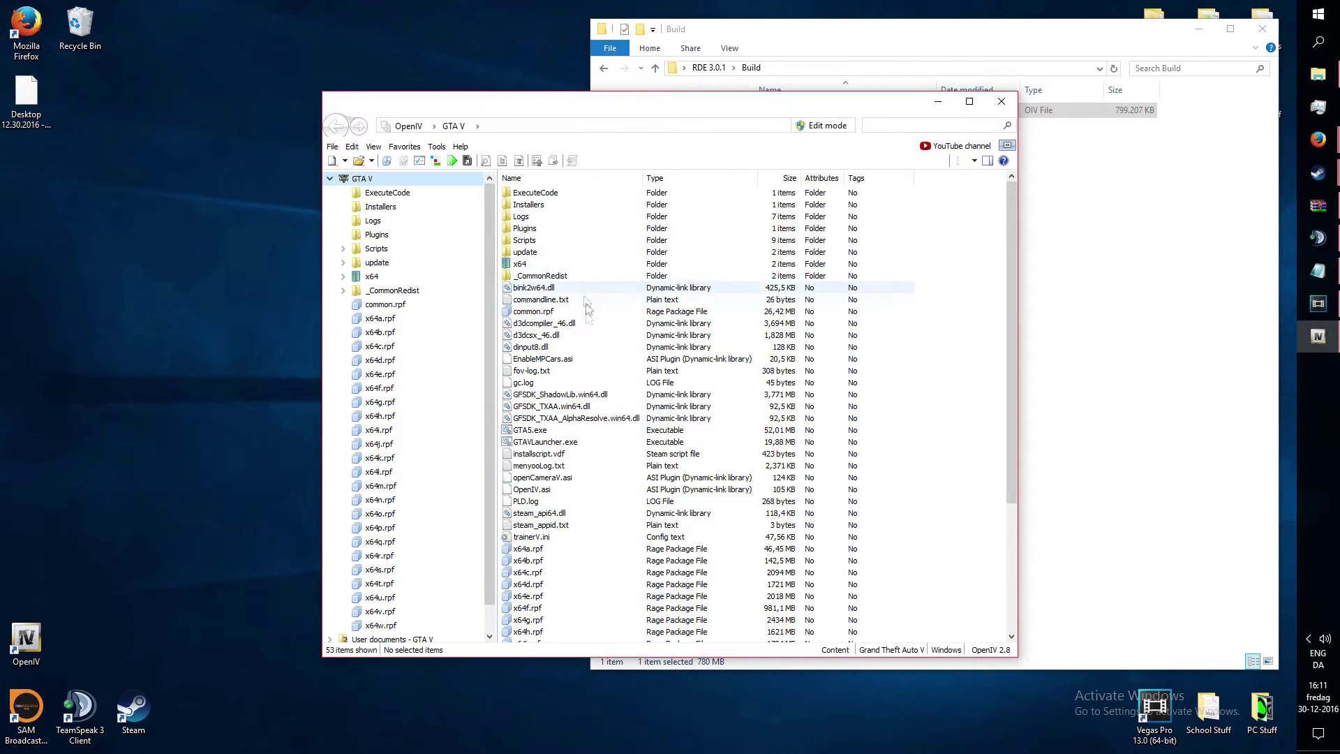
Step: Preview RDE_V3.oiv in the Package Installer without installing, then close OpenIV and return to RDE 3.0.1
{"action": "left_click", "coordinate": [436, 146]}
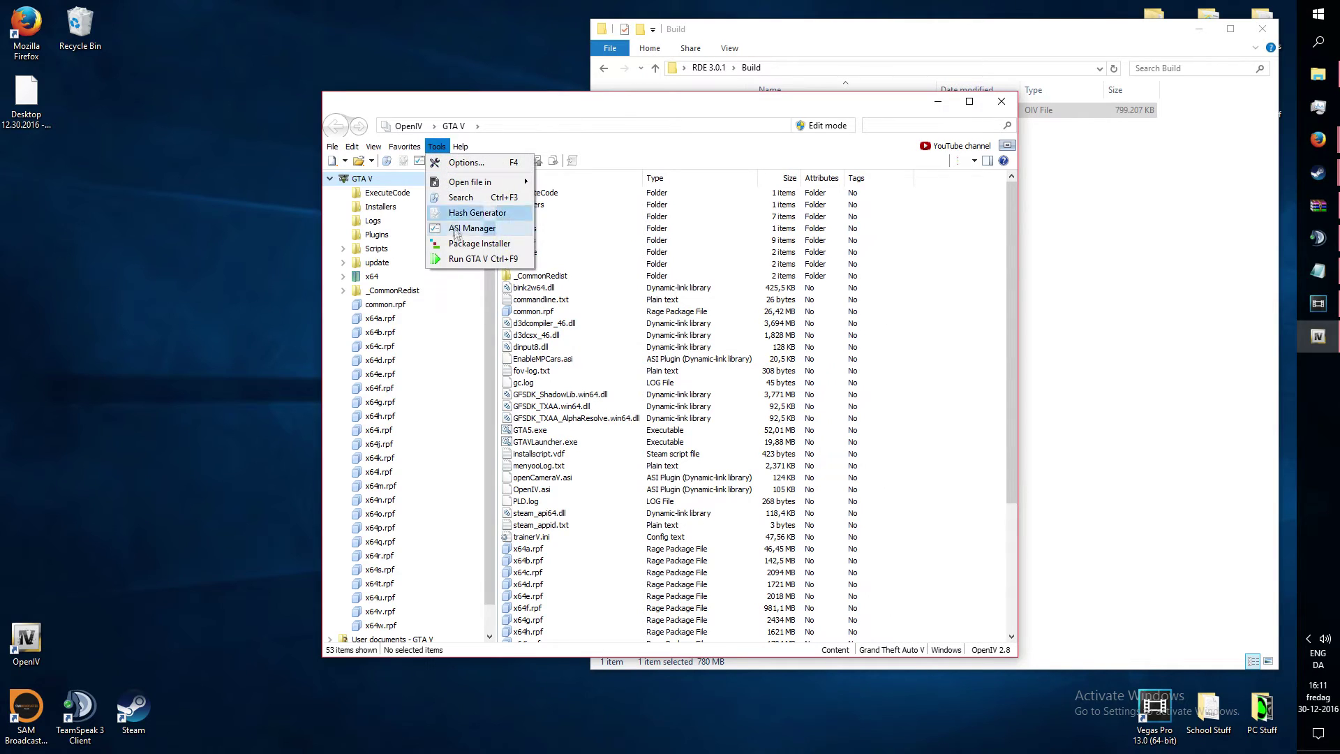
{"action": "left_click", "coordinate": [460, 243]}
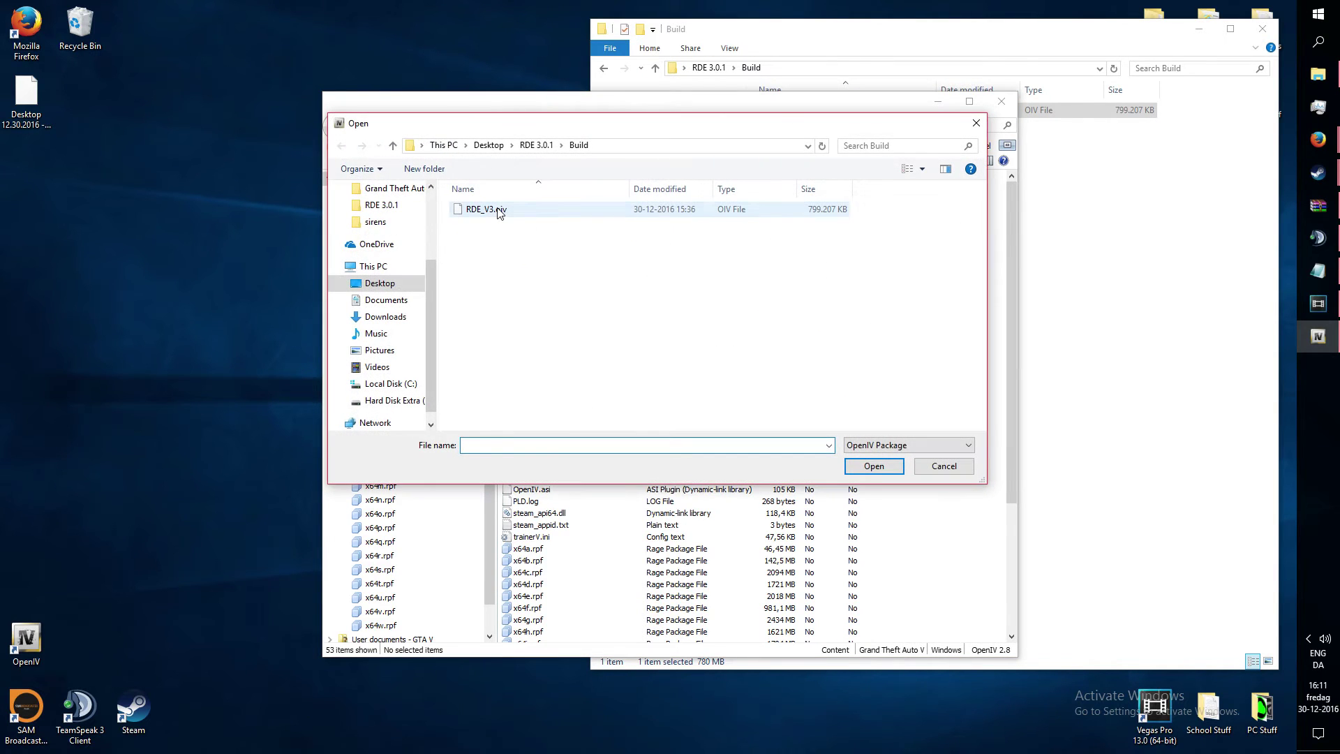
{"action": "left_click", "coordinate": [492, 210]}
{"action": "left_click", "coordinate": [869, 465]}
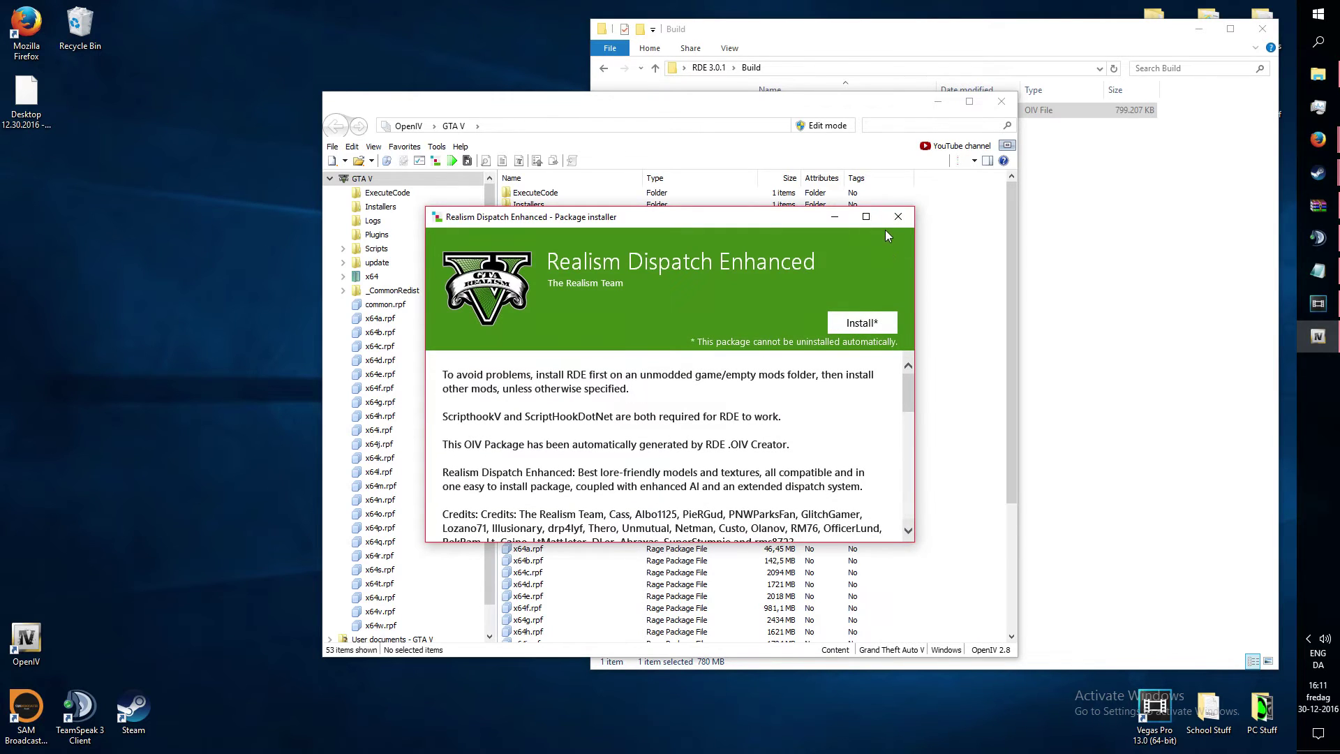
{"action": "left_click", "coordinate": [894, 218]}
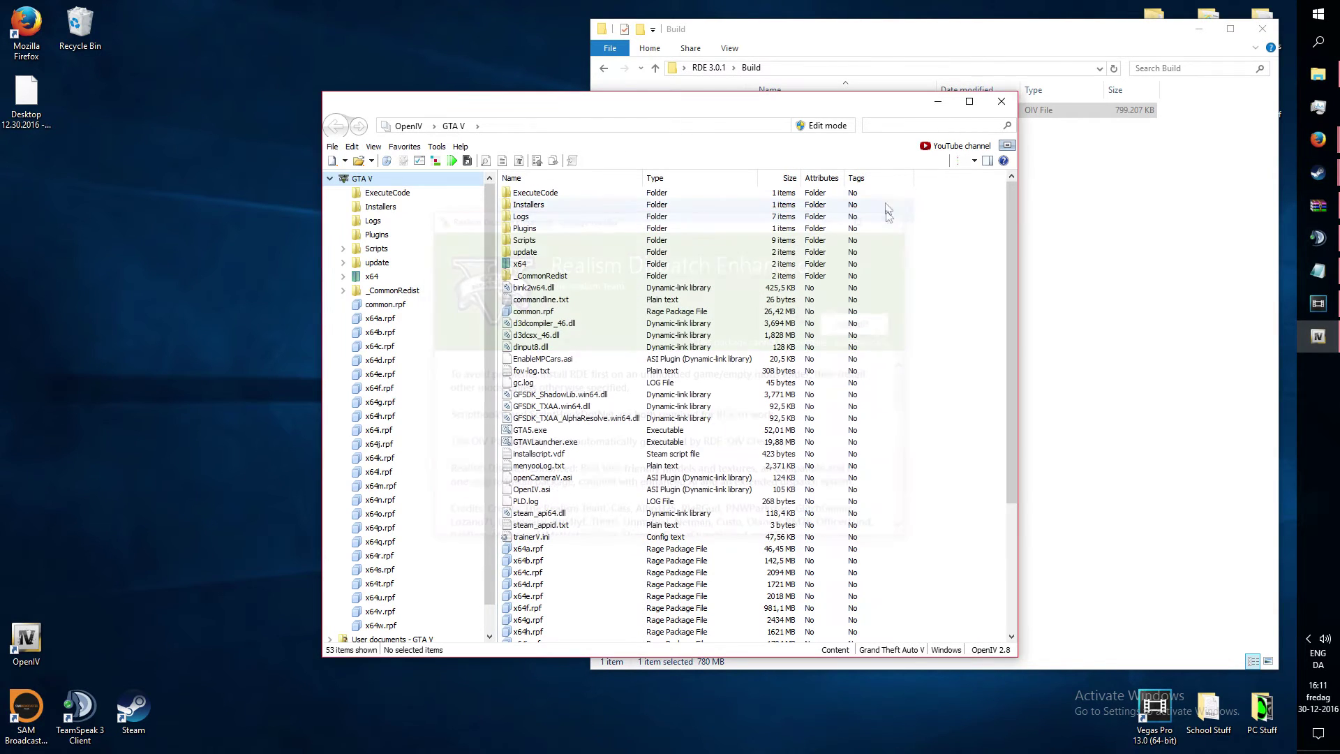
{"action": "left_click", "coordinate": [1002, 102]}
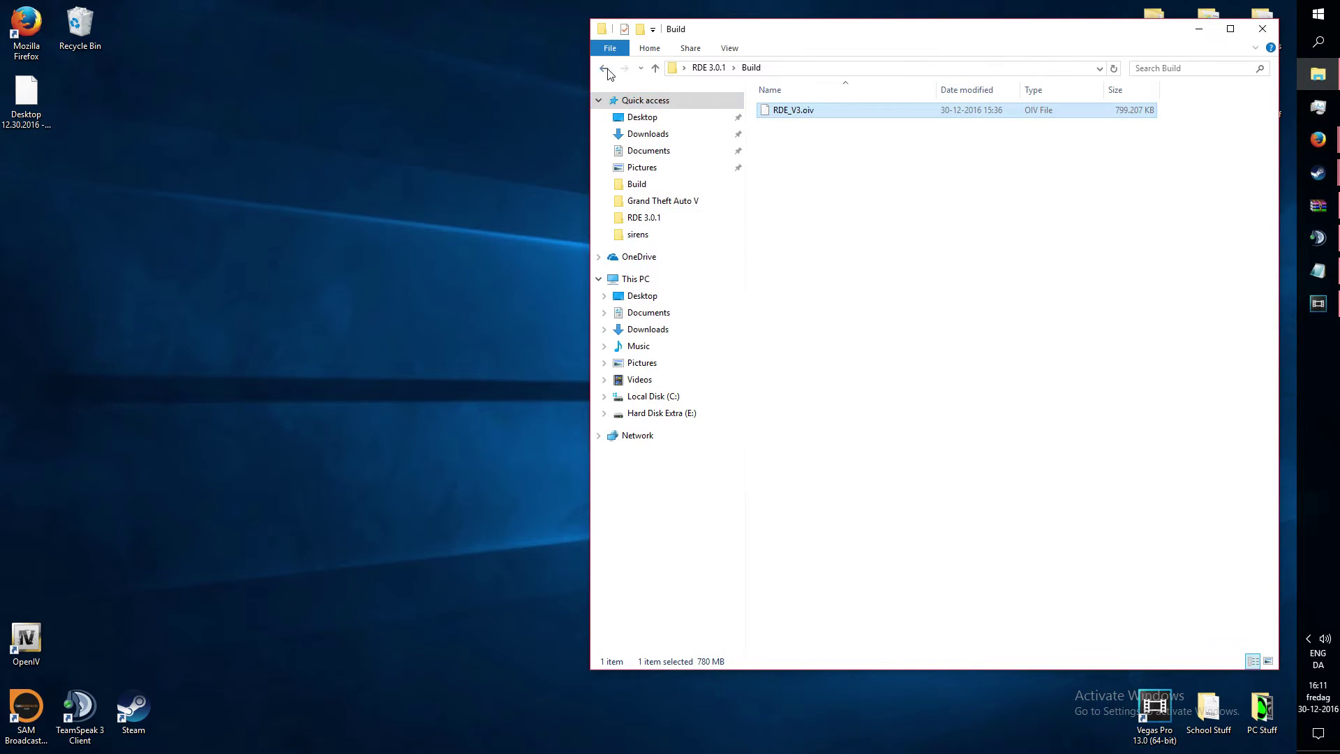
{"action": "key", "text": "BackSpace"}
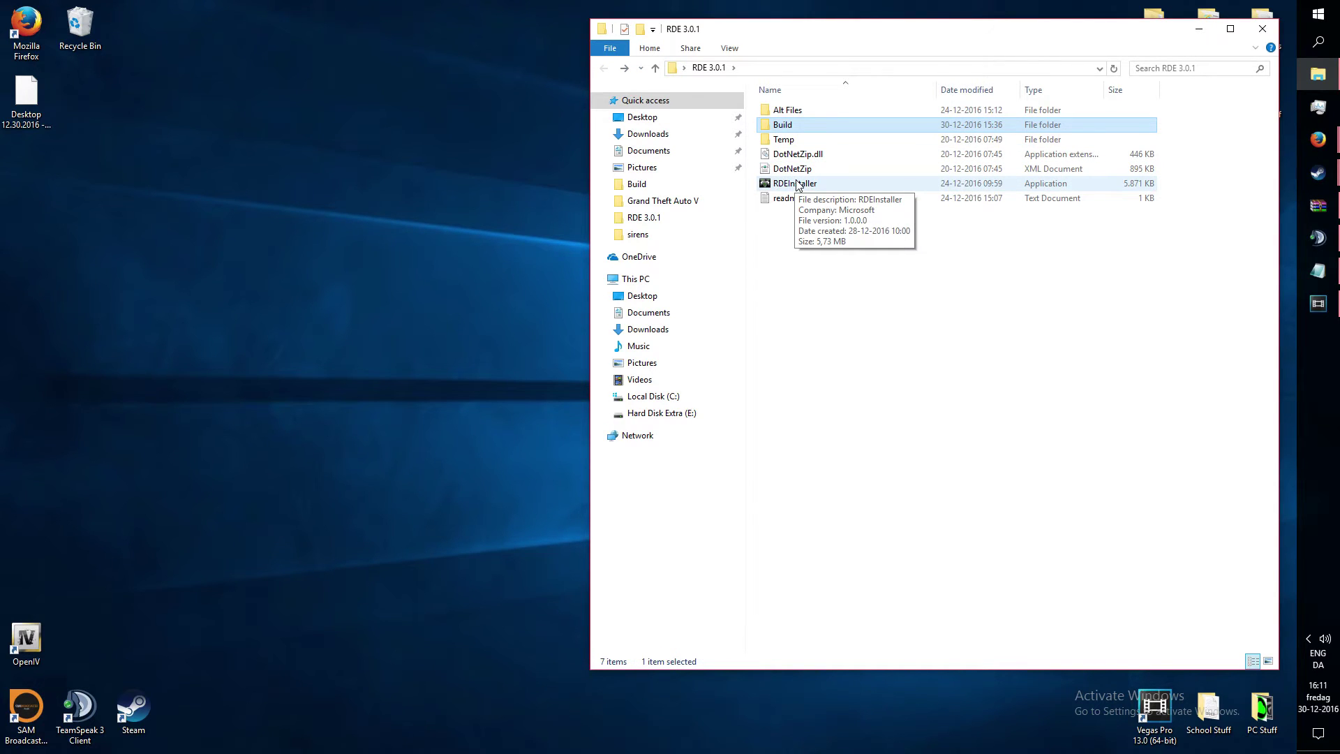
Step: Launch RDEInstaller, centre its window, and move past the welcome text to the RDE Addons page
{"action": "left_click", "coordinate": [903, 333]}
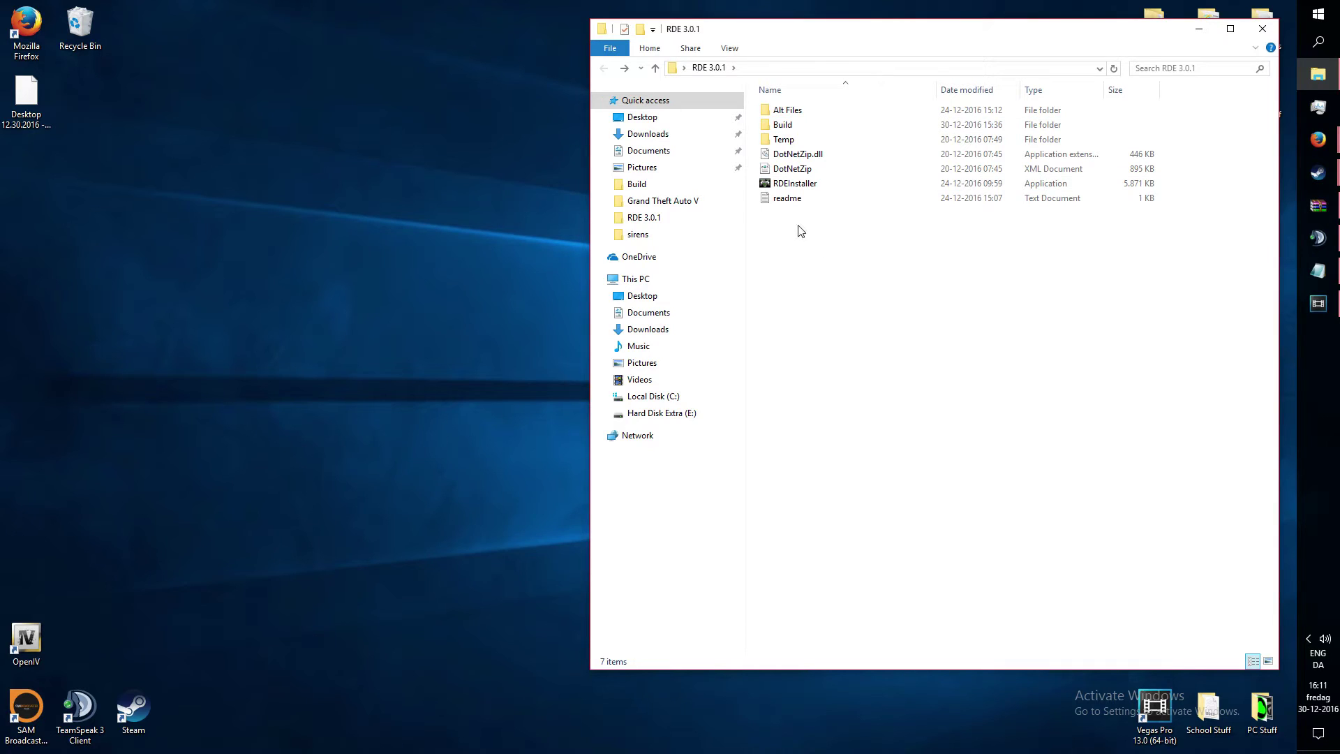
{"action": "double_click", "coordinate": [794, 184]}
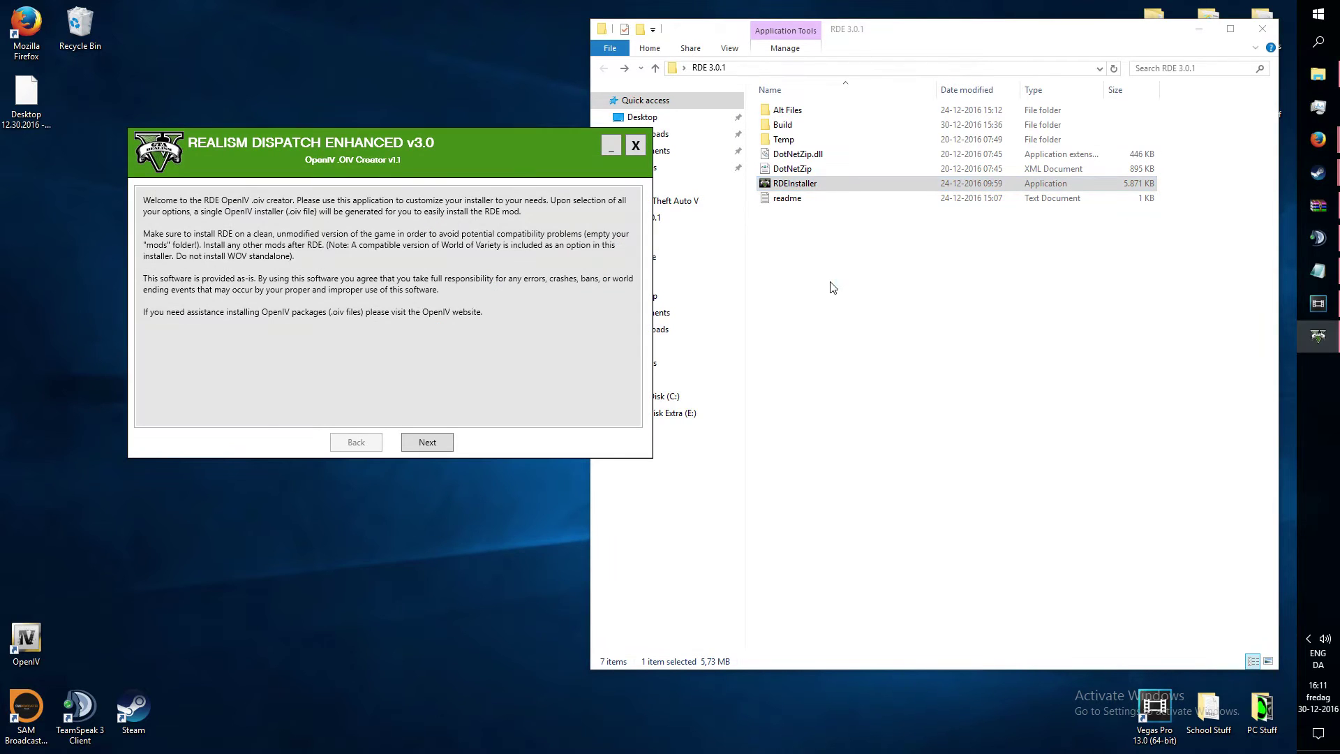
{"action": "left_click_drag", "start_coordinate": [350, 161], "coordinate": [659, 188]}
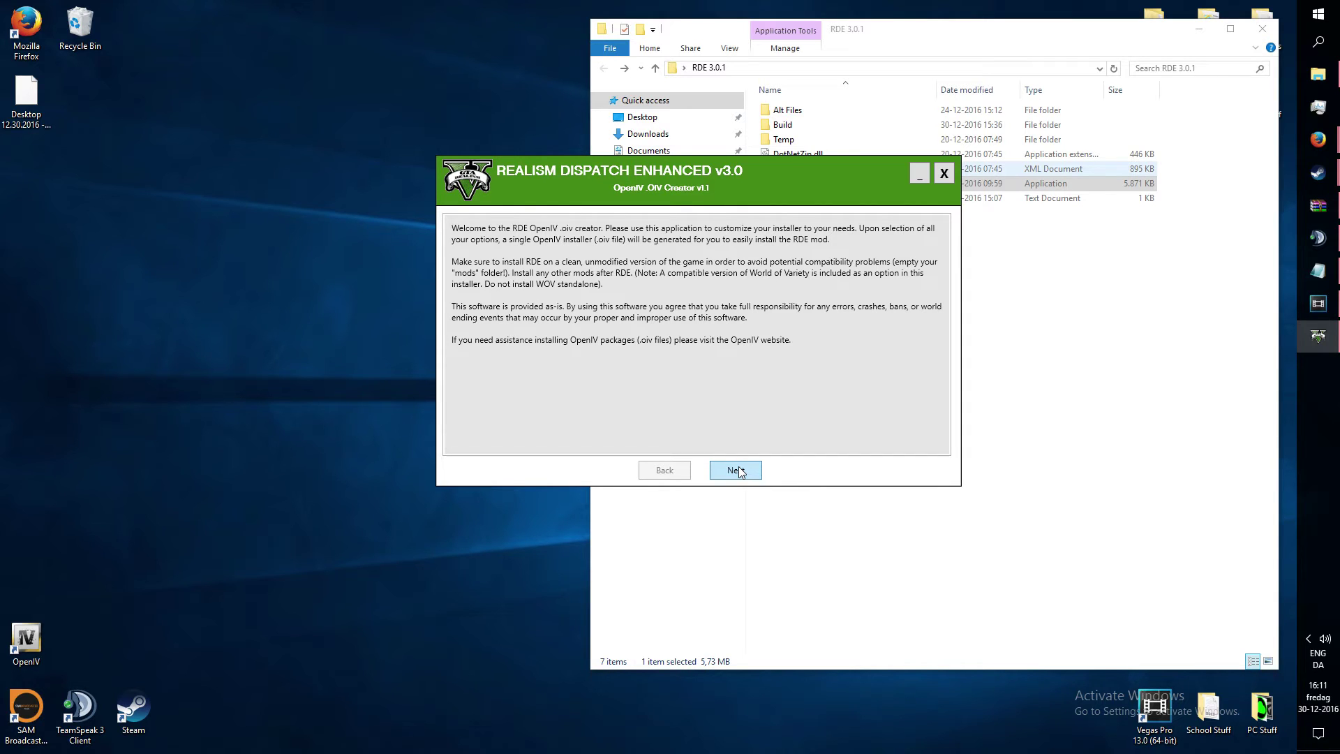
{"action": "left_click", "coordinate": [739, 470]}
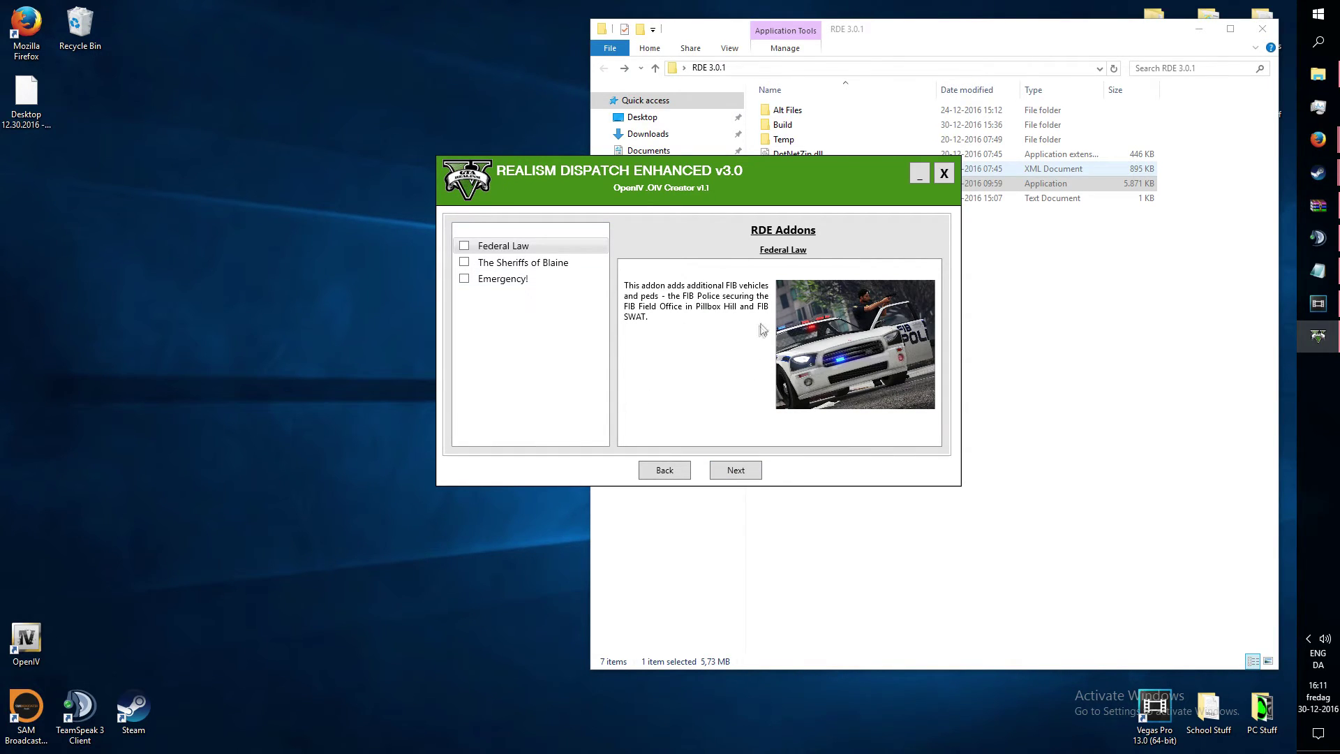
Step: Preview the addons and tick Federal Law, The Sheriffs of Blaine and Emergency!
{"action": "left_click", "coordinate": [543, 265]}
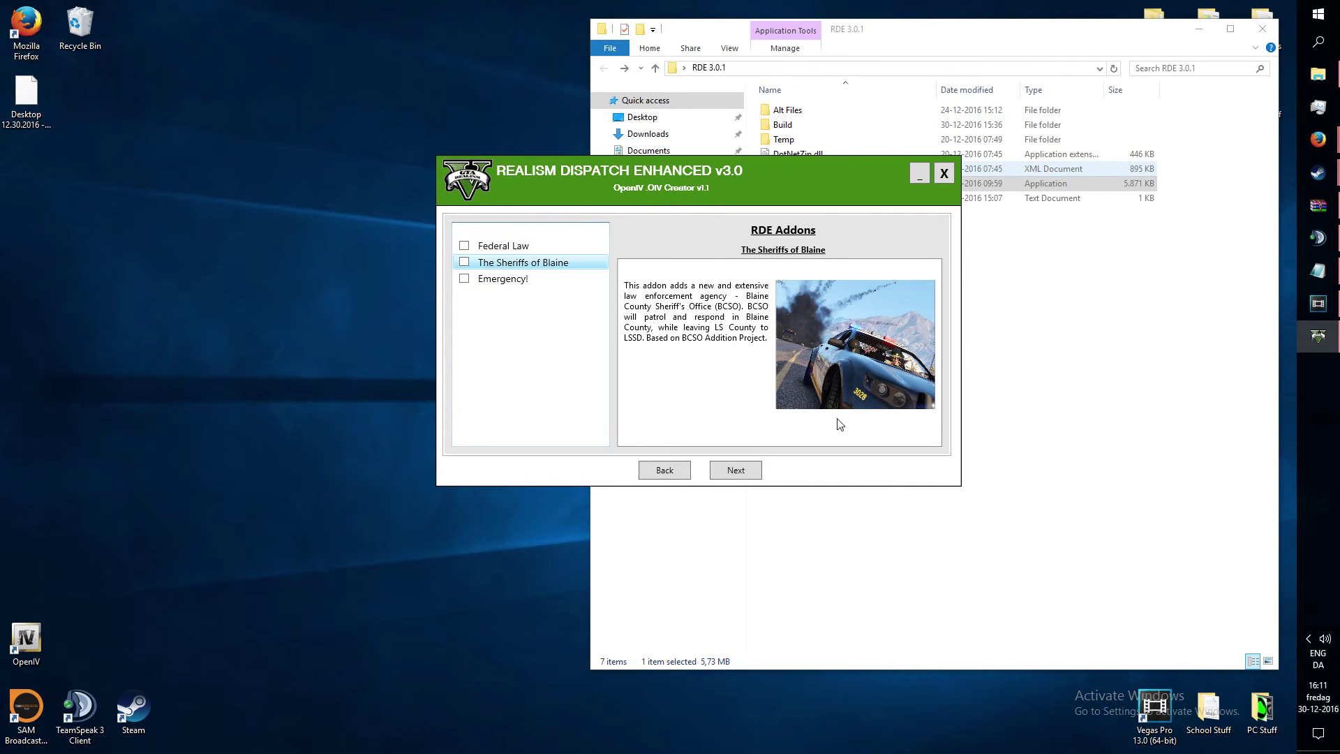
{"action": "left_click", "coordinate": [531, 279]}
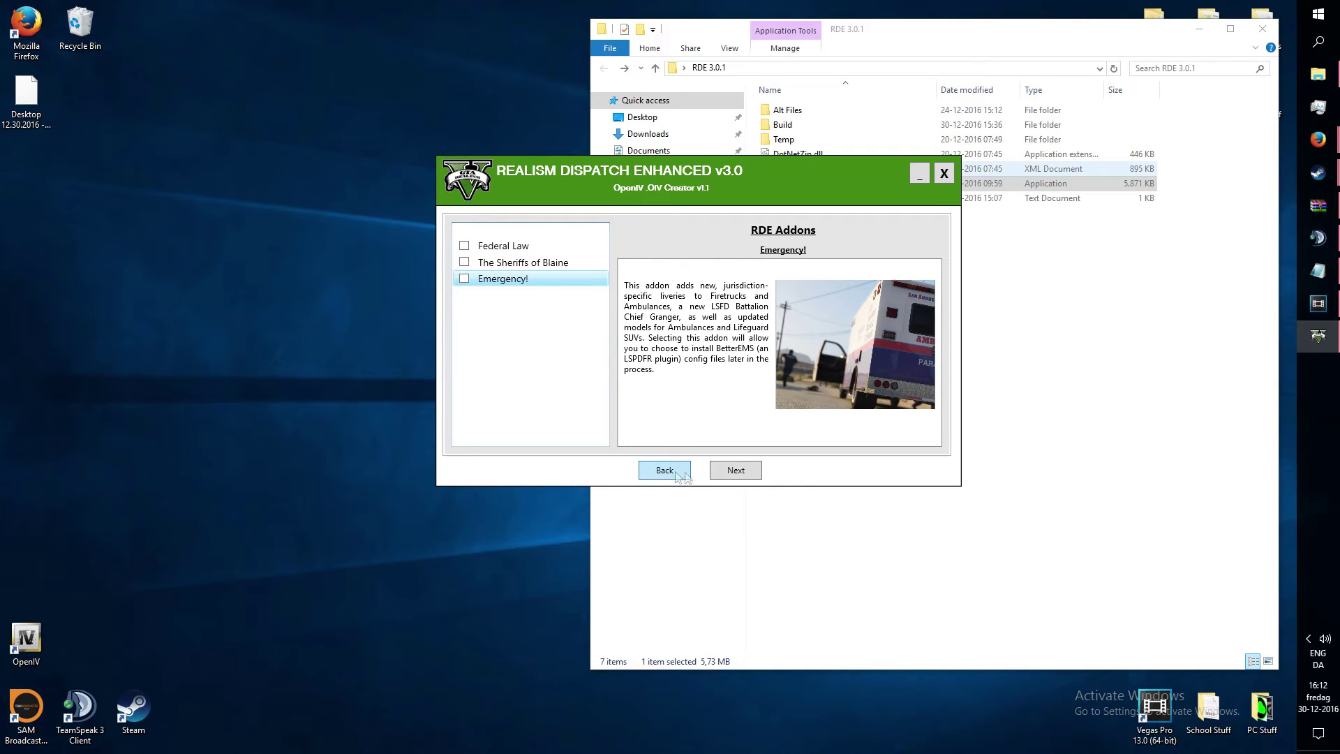
{"action": "left_click", "coordinate": [464, 246]}
{"action": "left_click", "coordinate": [464, 262]}
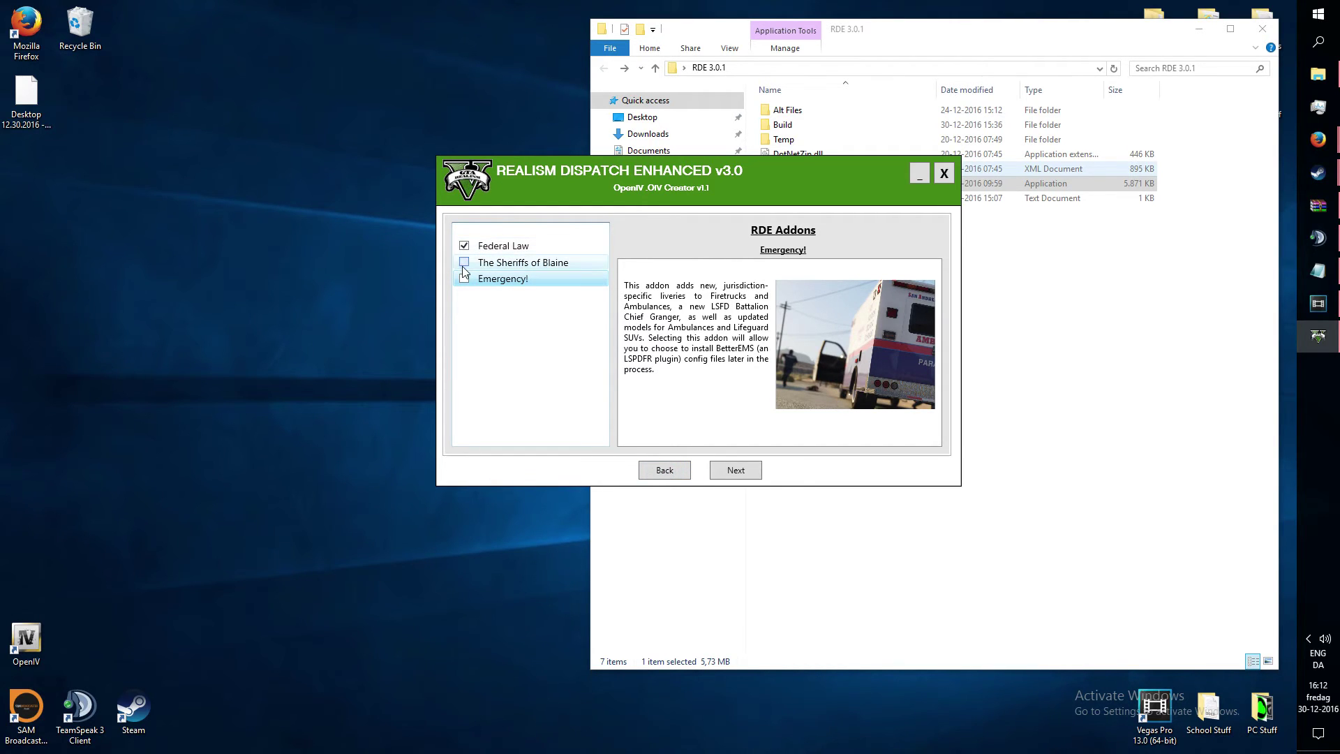
{"action": "left_click", "coordinate": [464, 278]}
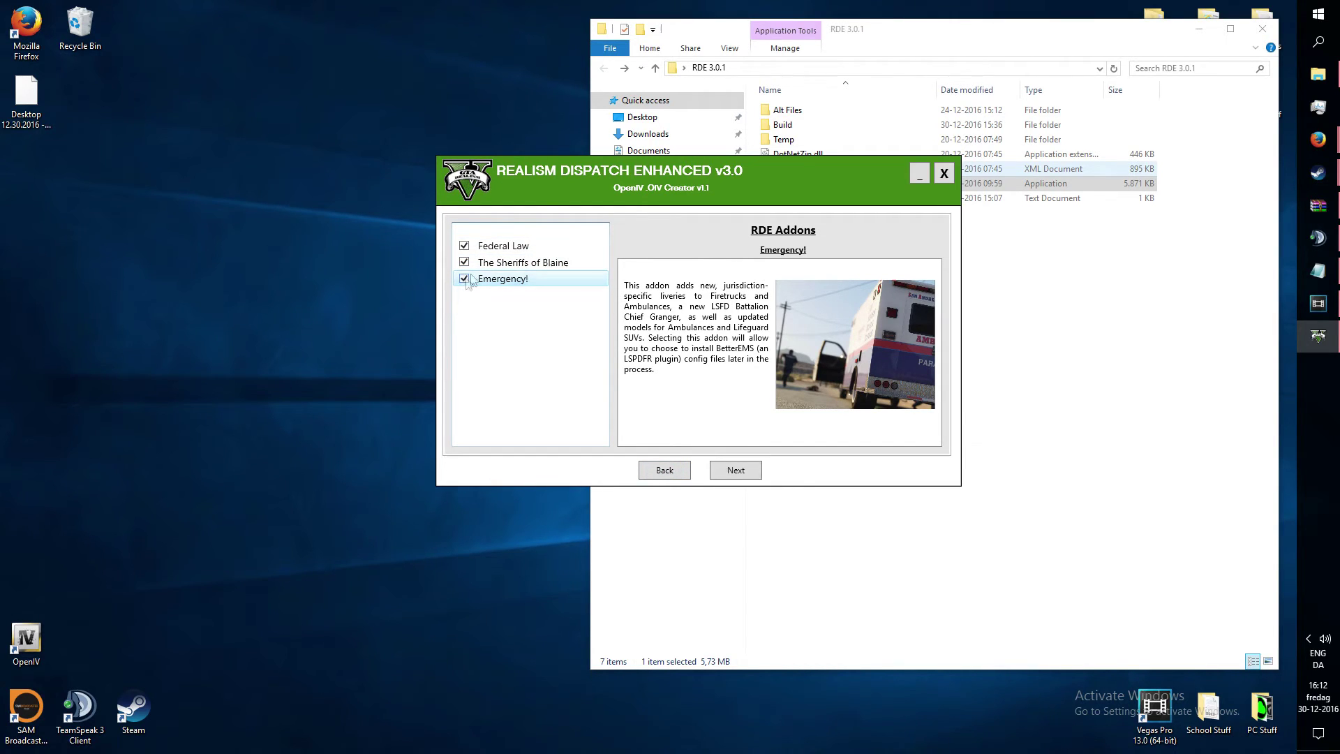
{"action": "left_click", "coordinate": [722, 472]}
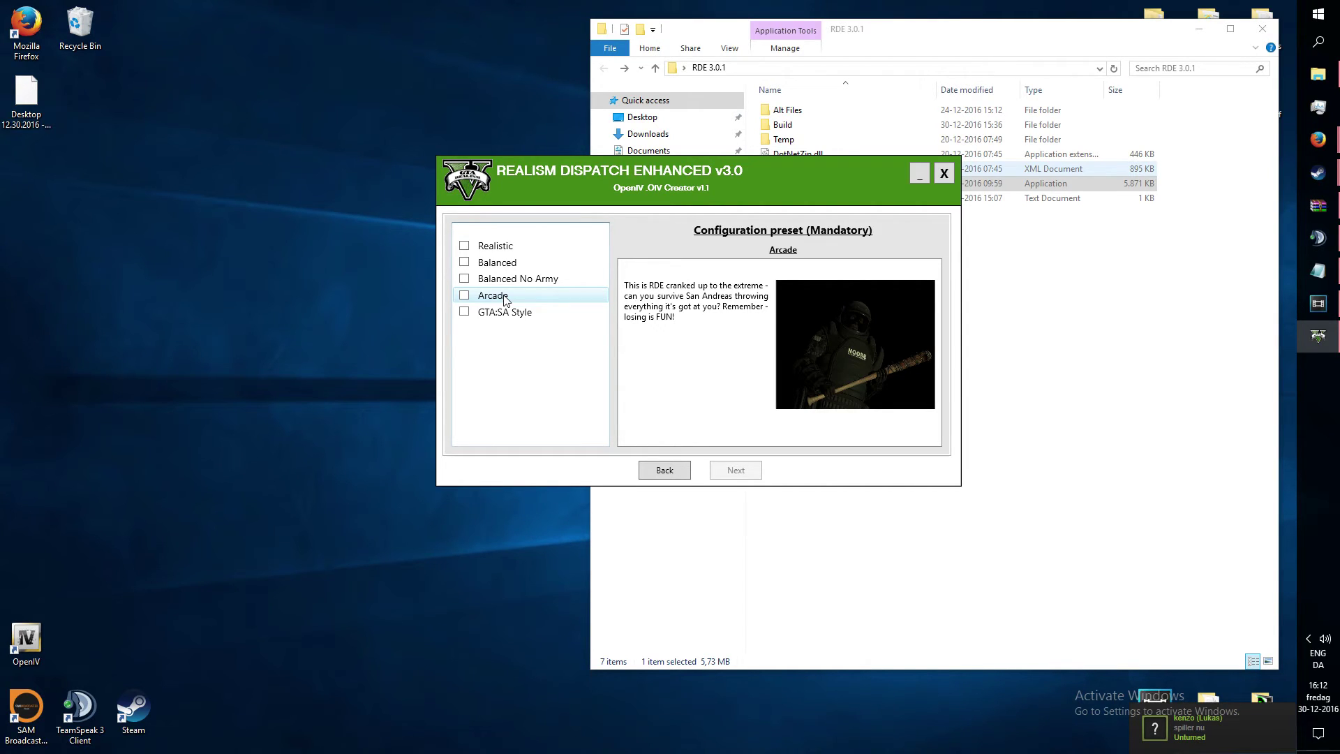
Step: After previewing Arcade and GTA:SA Style, tick the Realistic configuration preset
{"action": "left_click", "coordinate": [505, 300]}
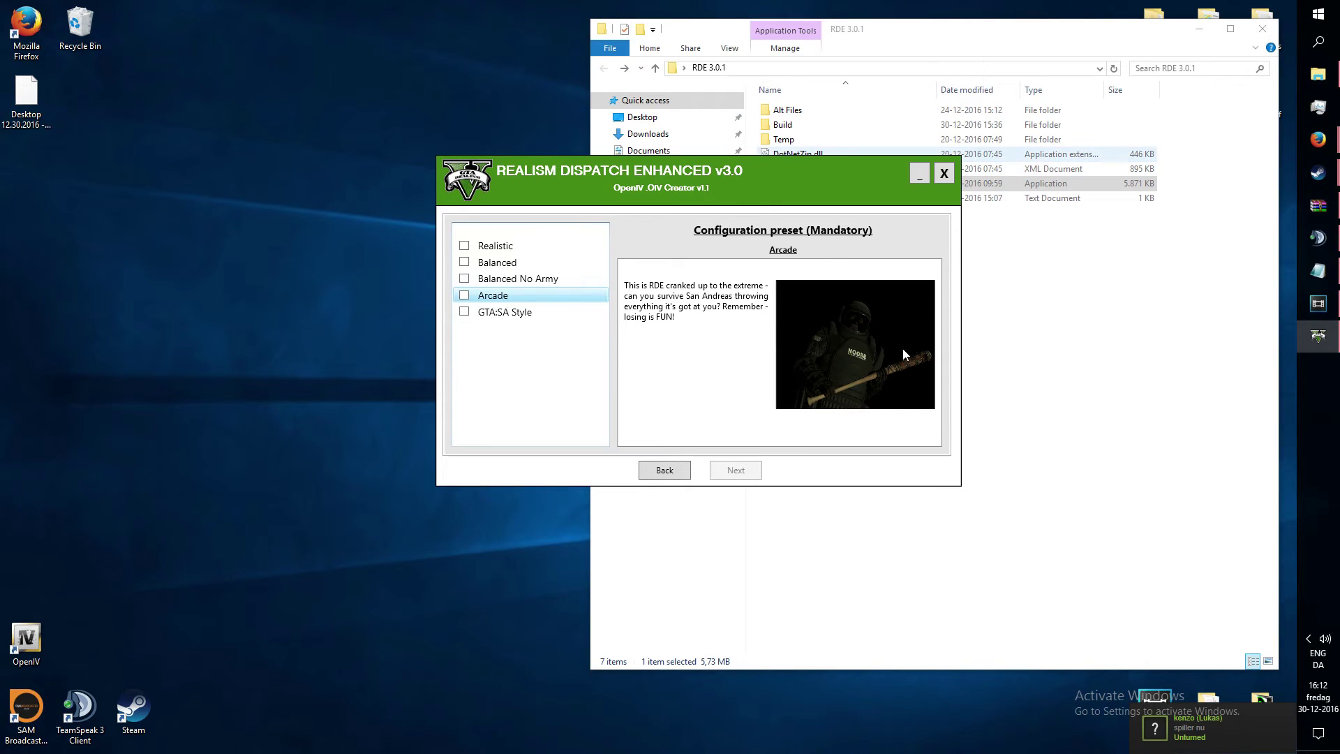
{"action": "left_click", "coordinate": [497, 315]}
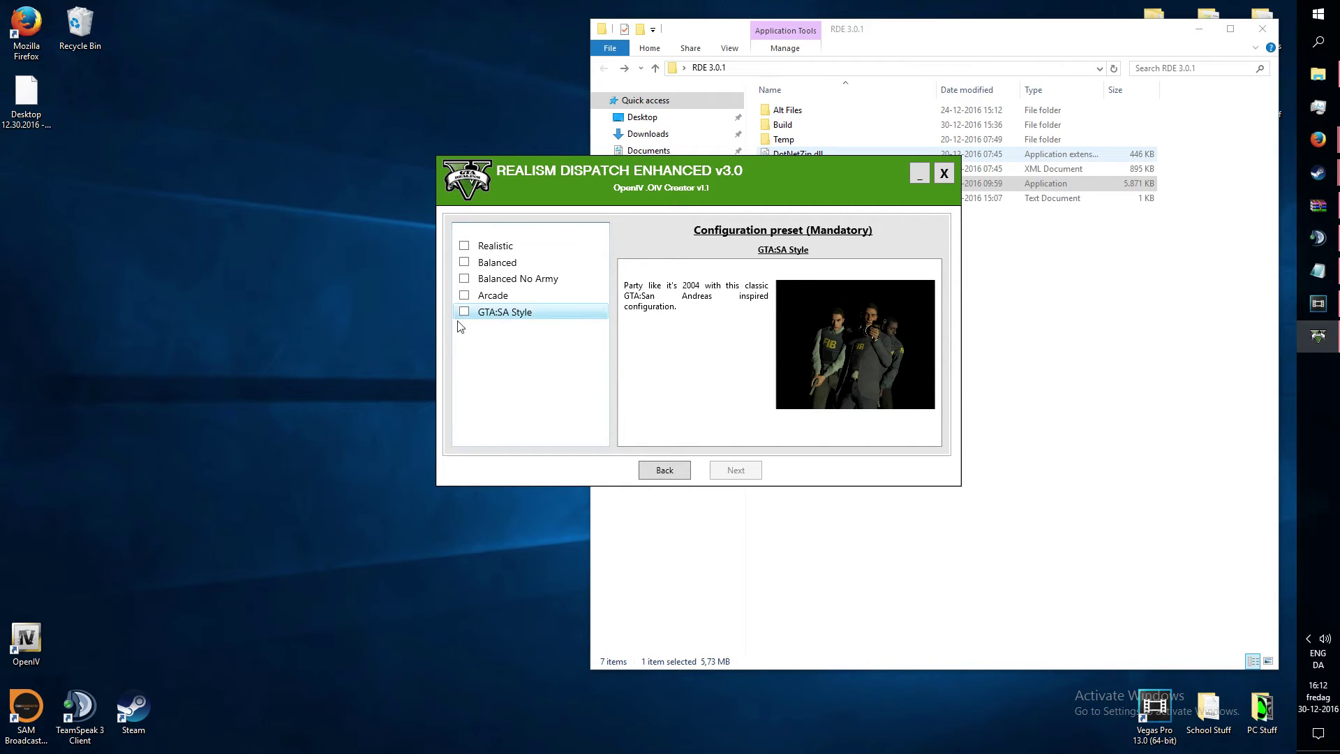
{"action": "left_click", "coordinate": [464, 250]}
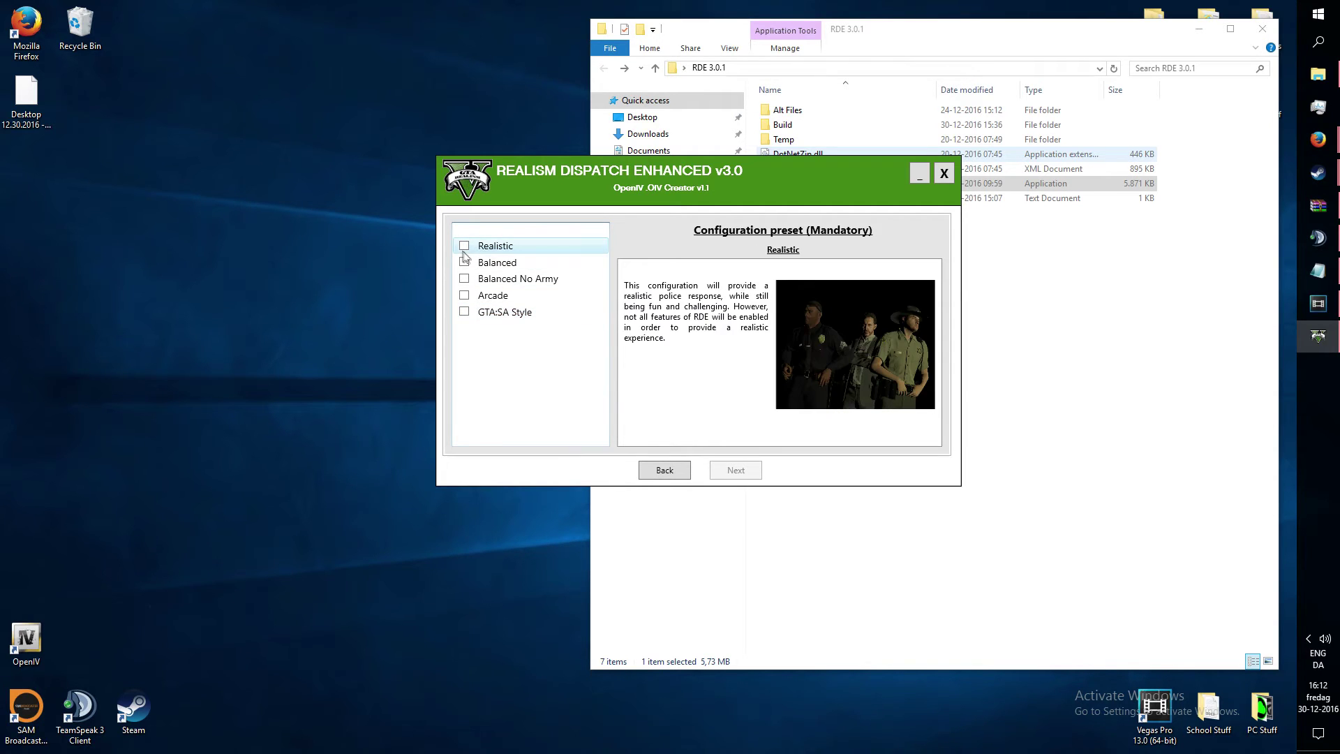
{"action": "left_click", "coordinate": [482, 250]}
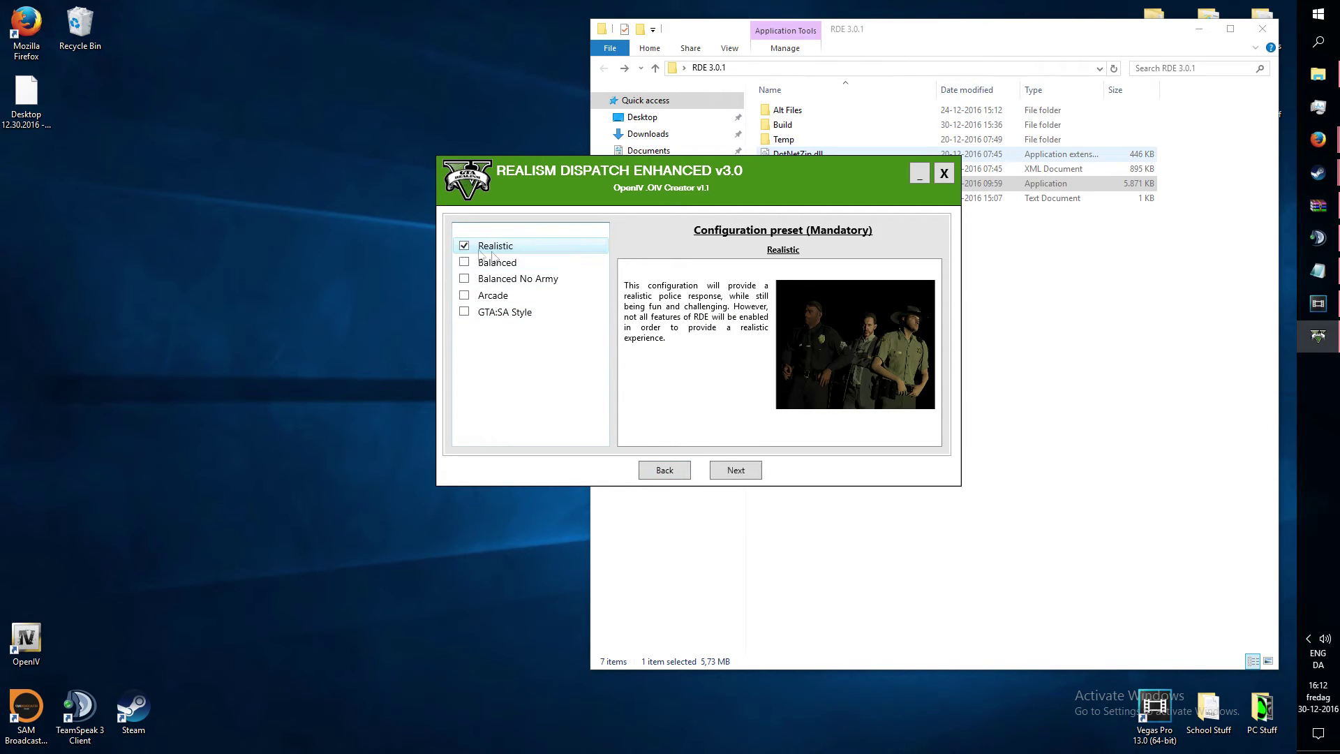
Step: Read the Experimental GTA Realism AI, Khaki NOOSE TRU, No flashing headlights and LSPDFR Backup.xml descriptions
{"action": "left_click", "coordinate": [741, 476]}
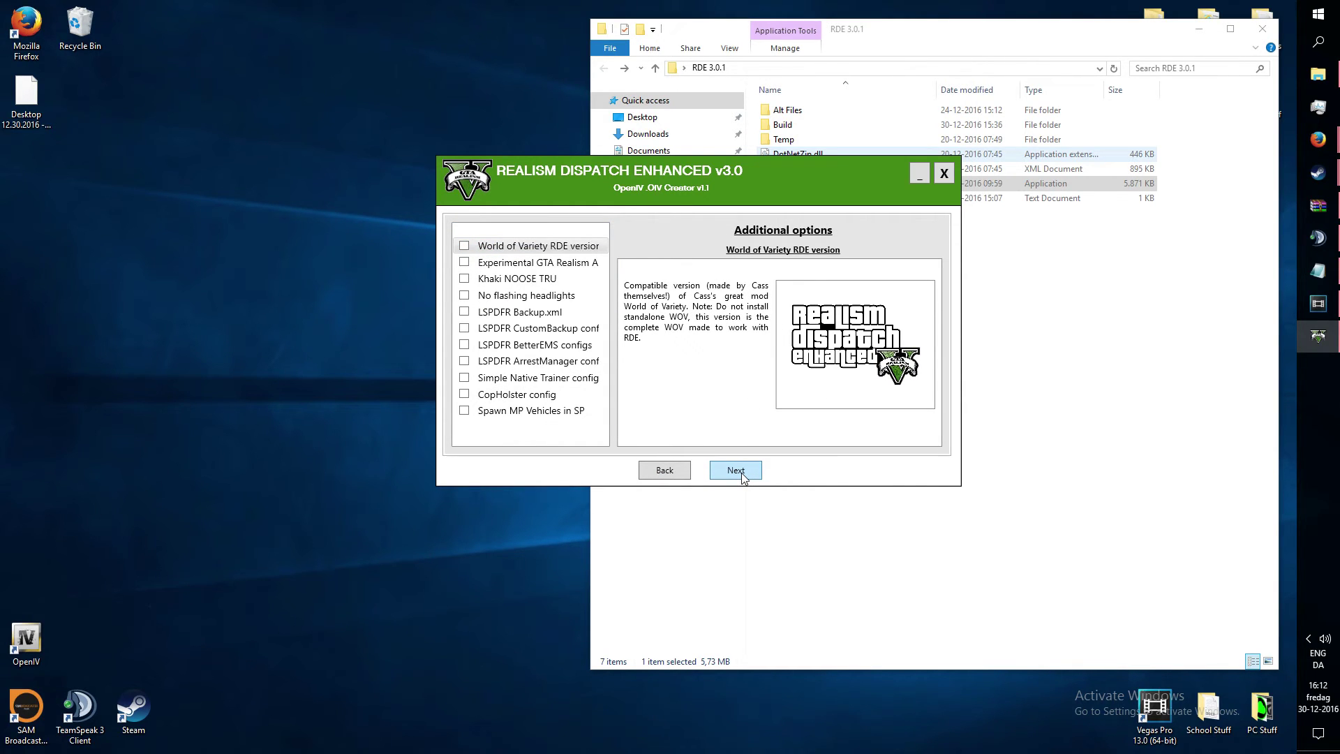
{"action": "left_click", "coordinate": [528, 263]}
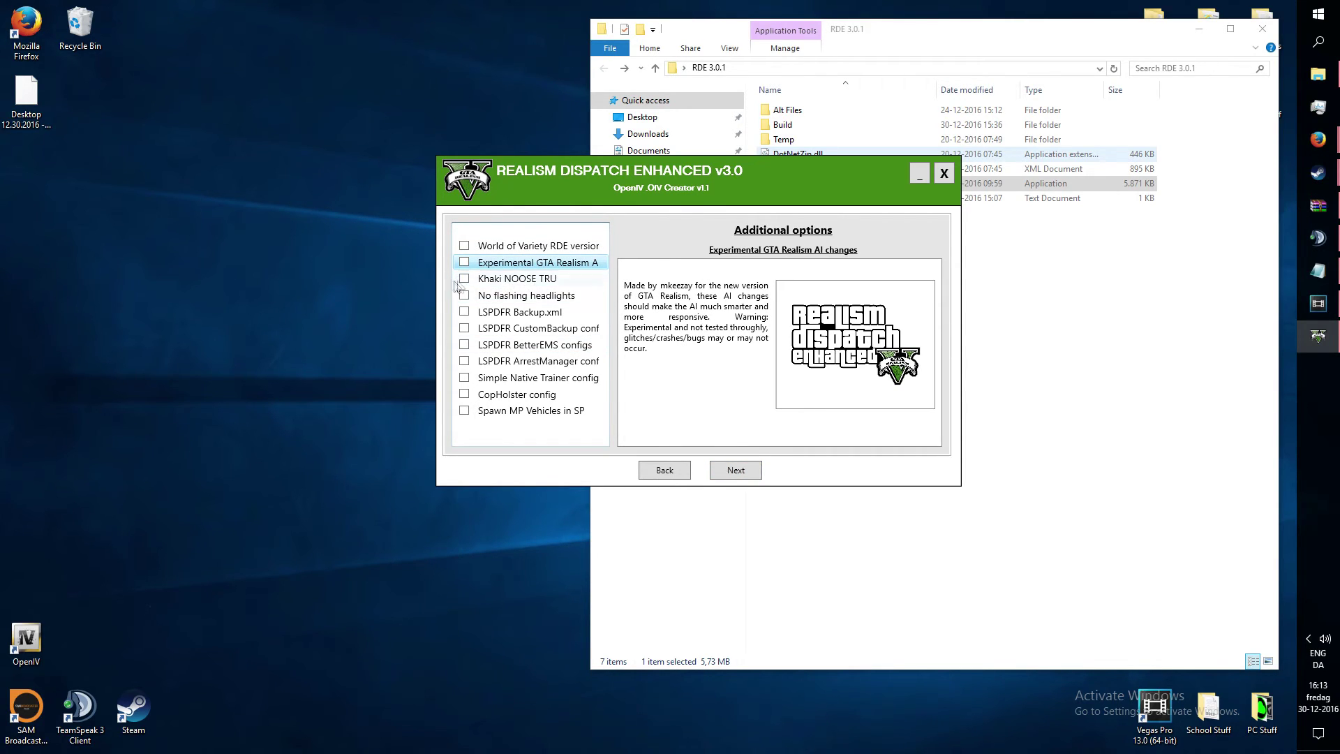
{"action": "left_click", "coordinate": [506, 280]}
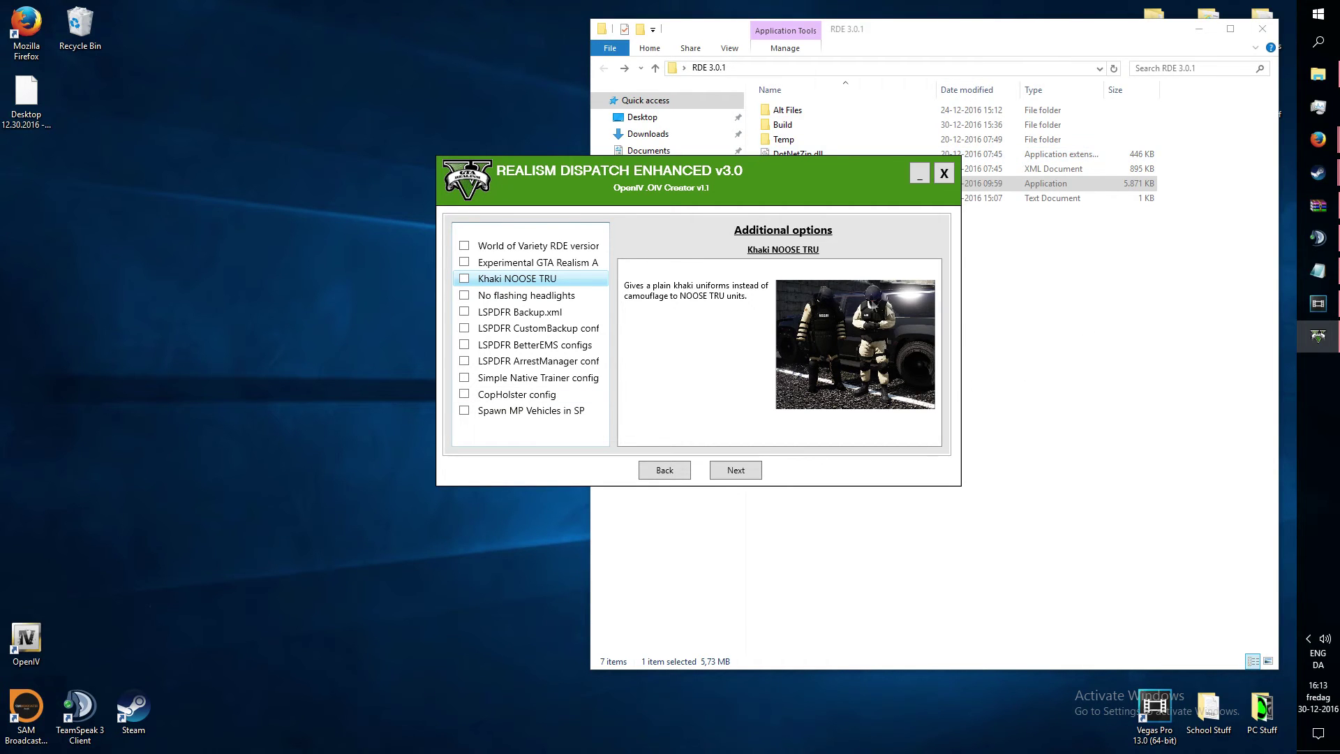
{"action": "mouse_move", "coordinate": [508, 303]}
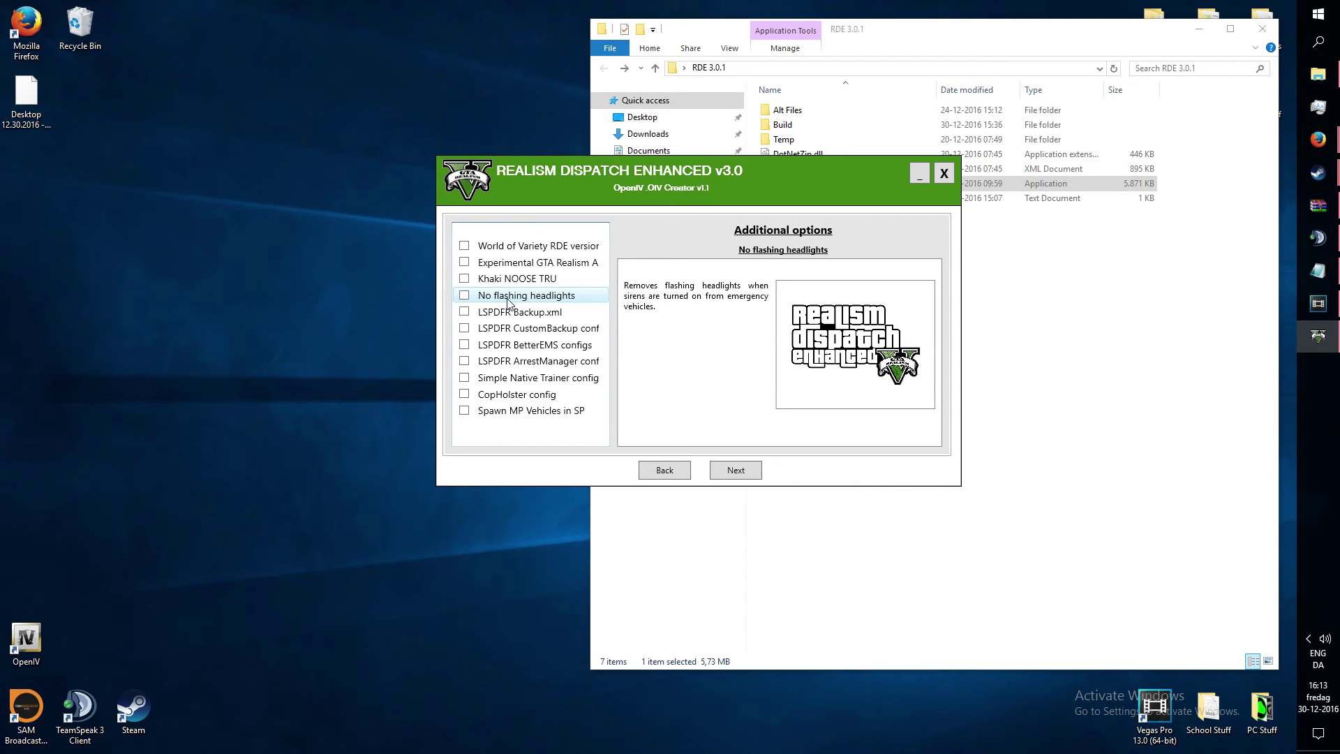
{"action": "left_click", "coordinate": [508, 303]}
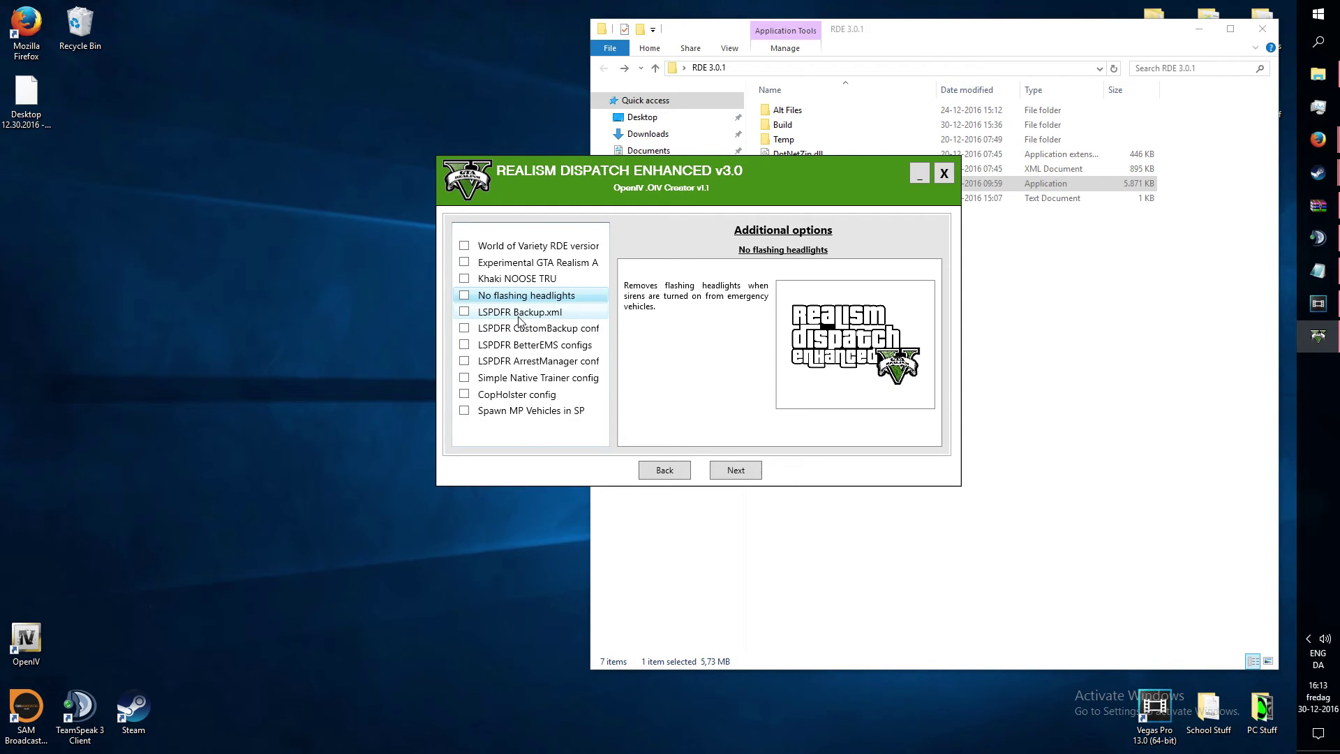
{"action": "left_click", "coordinate": [524, 328]}
{"action": "left_click", "coordinate": [523, 312]}
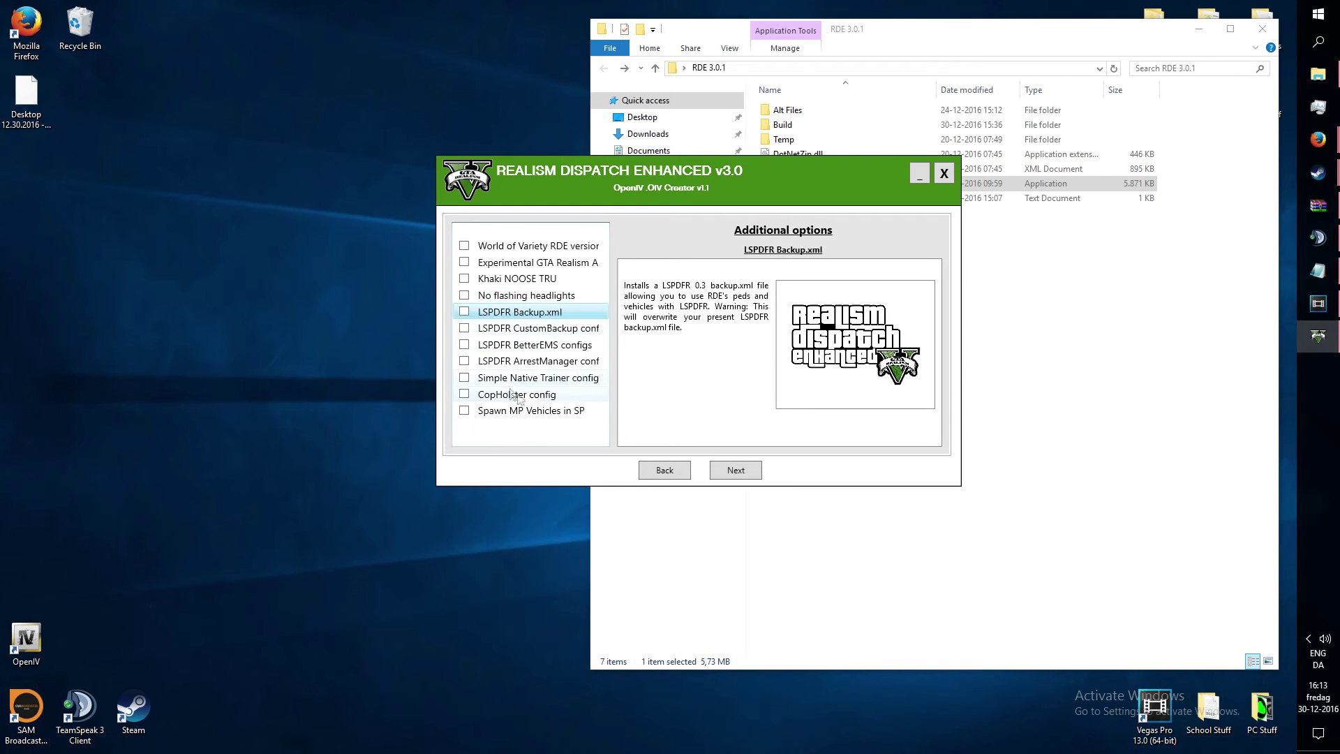
Step: Read the CustomBackup, BetterEMS, ArrestManager, Simple Native Trainer, CopHolster and Spawn MP Vehicles descriptions
{"action": "left_click", "coordinate": [529, 330]}
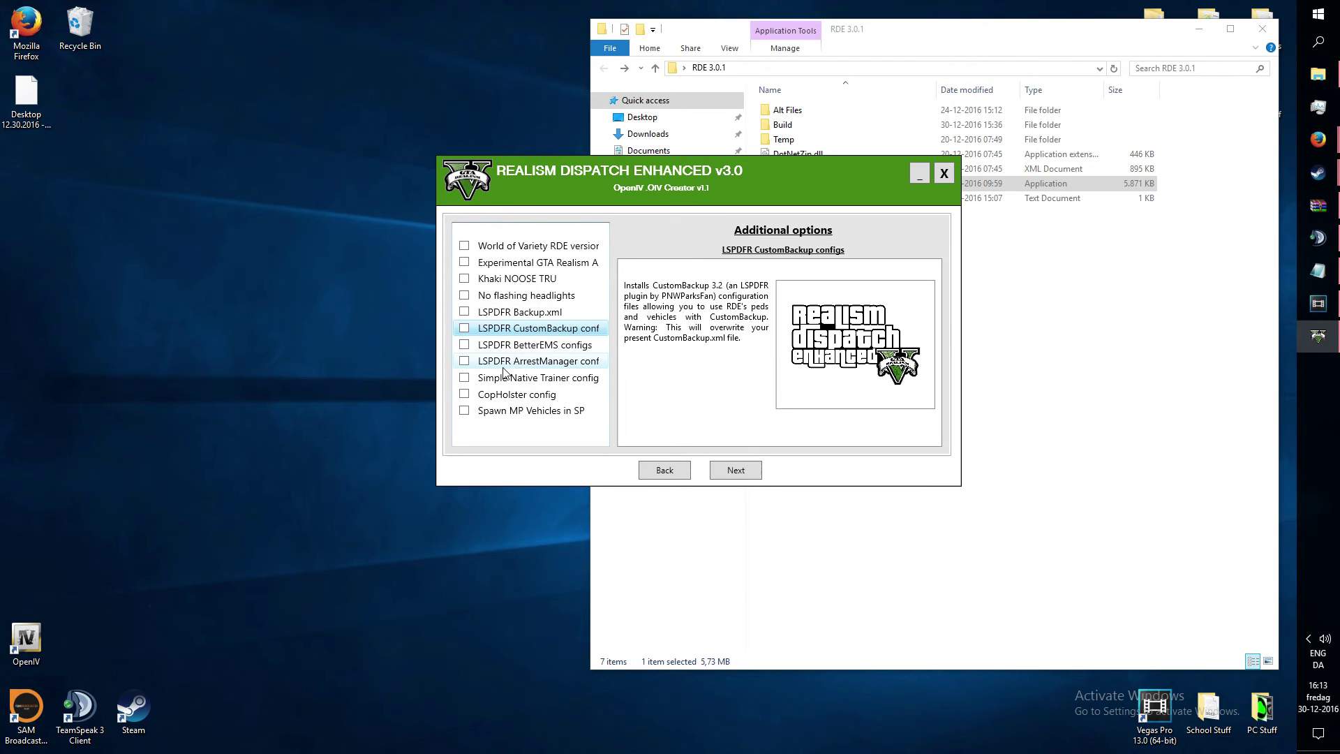
{"action": "left_click", "coordinate": [518, 349]}
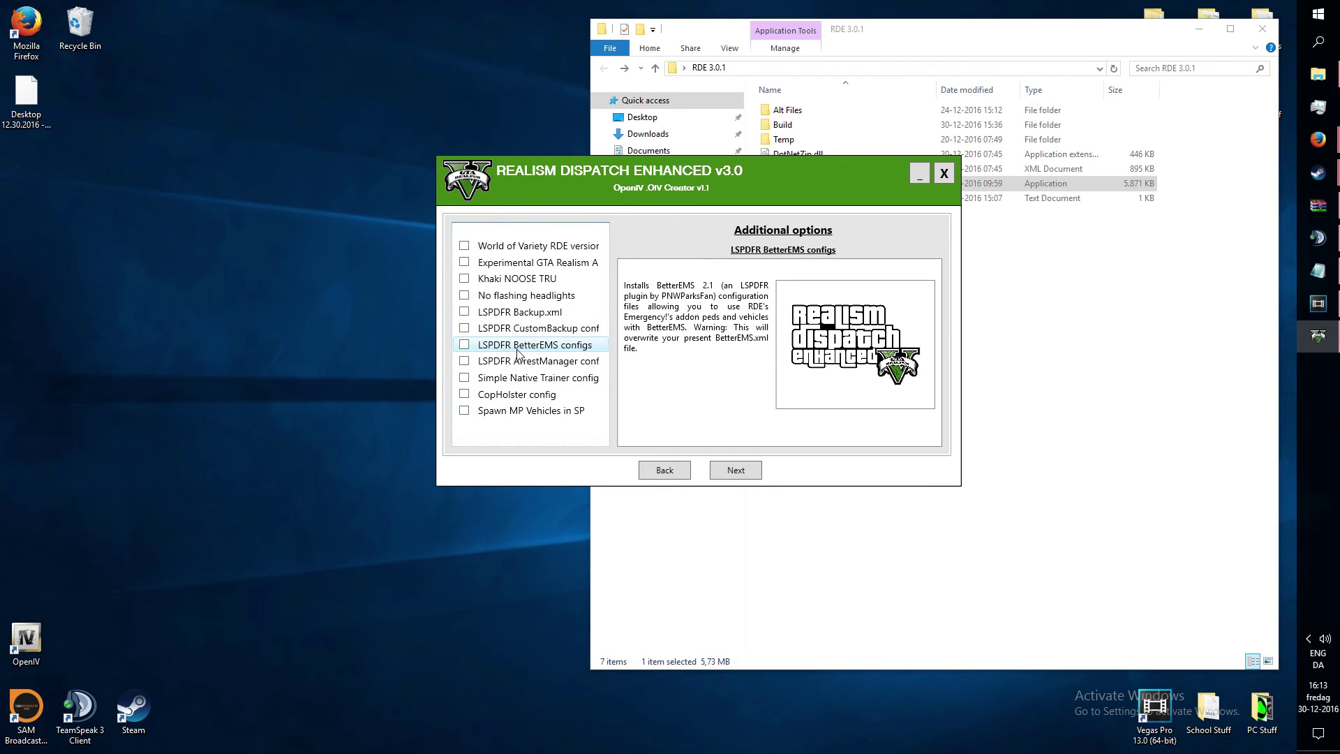
{"action": "left_click", "coordinate": [515, 362]}
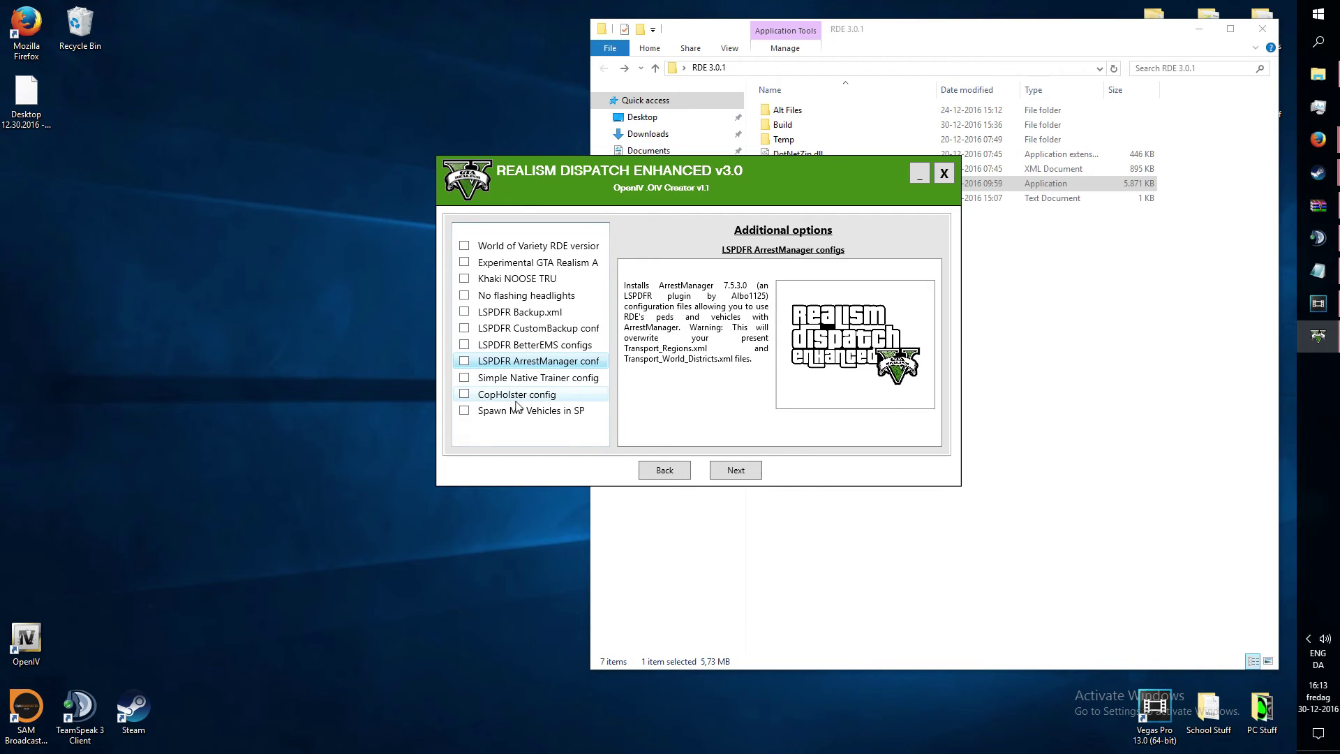
{"action": "left_click", "coordinate": [513, 384]}
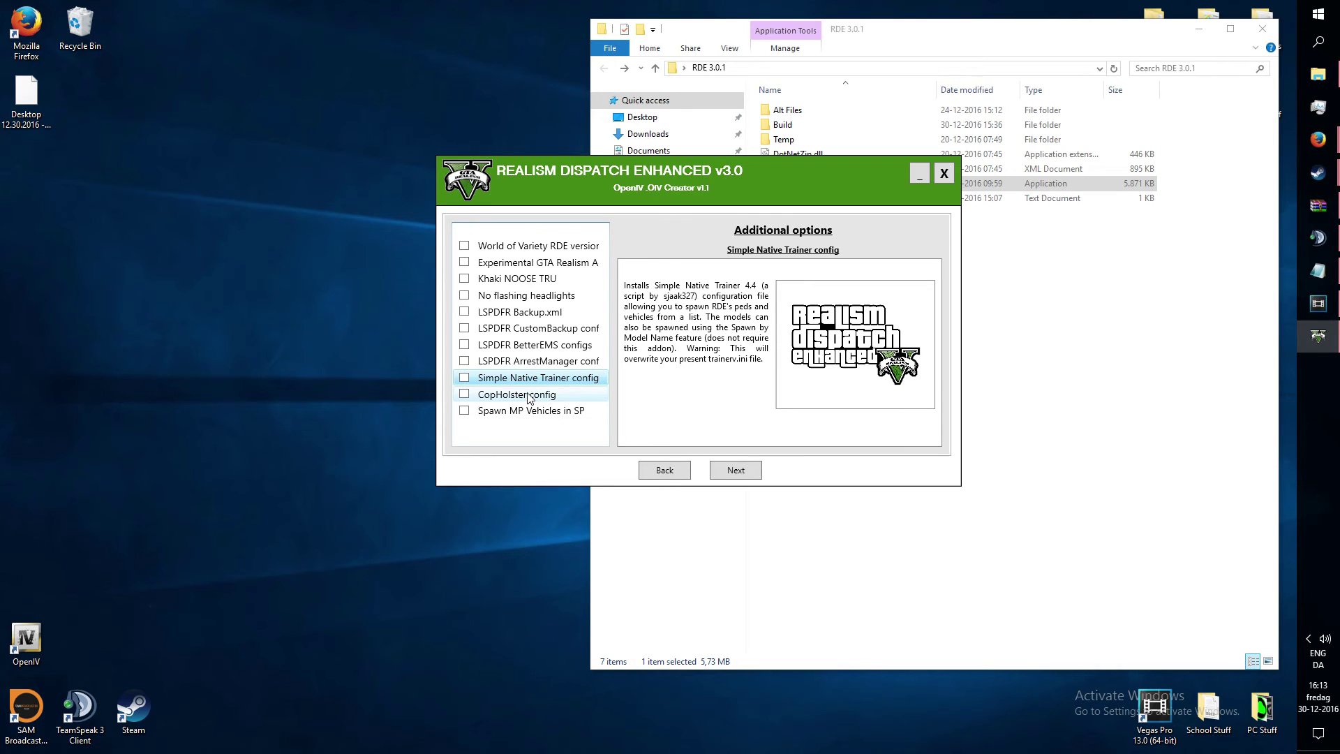
{"action": "left_click", "coordinate": [529, 398]}
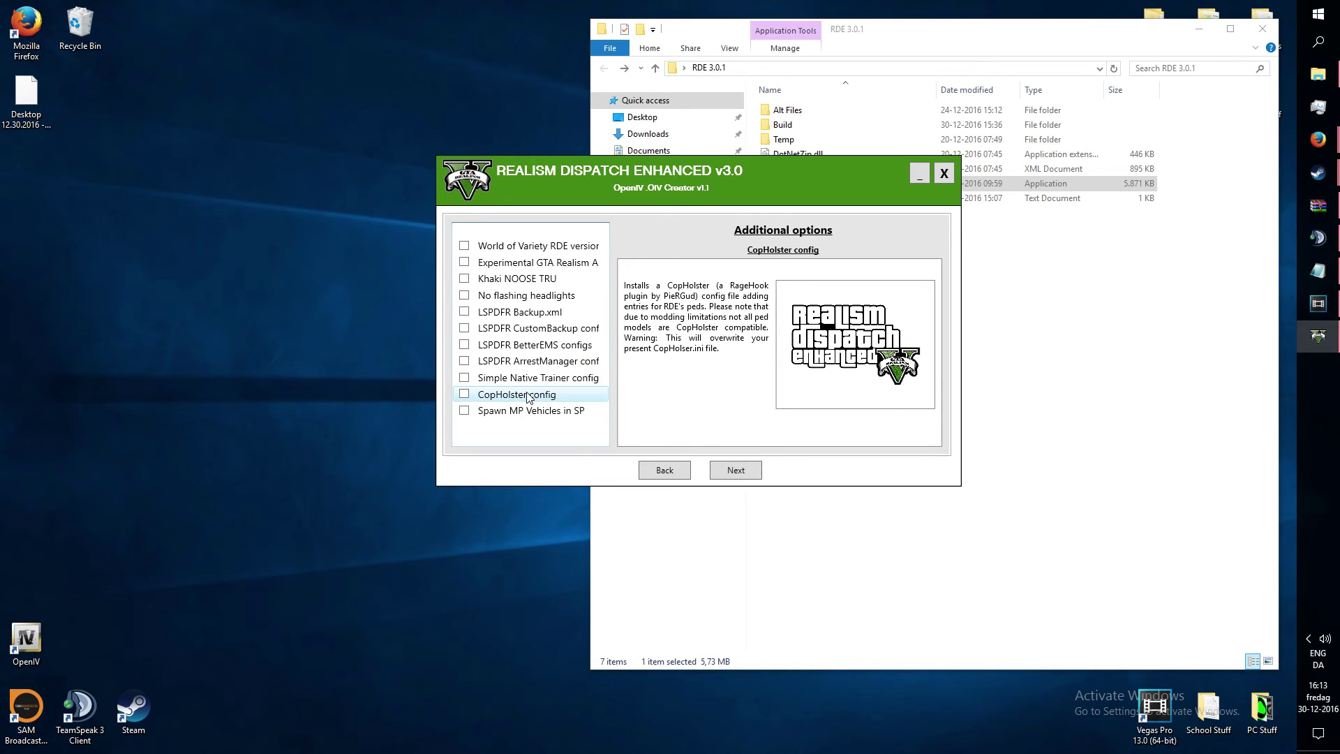
{"action": "left_click", "coordinate": [525, 411]}
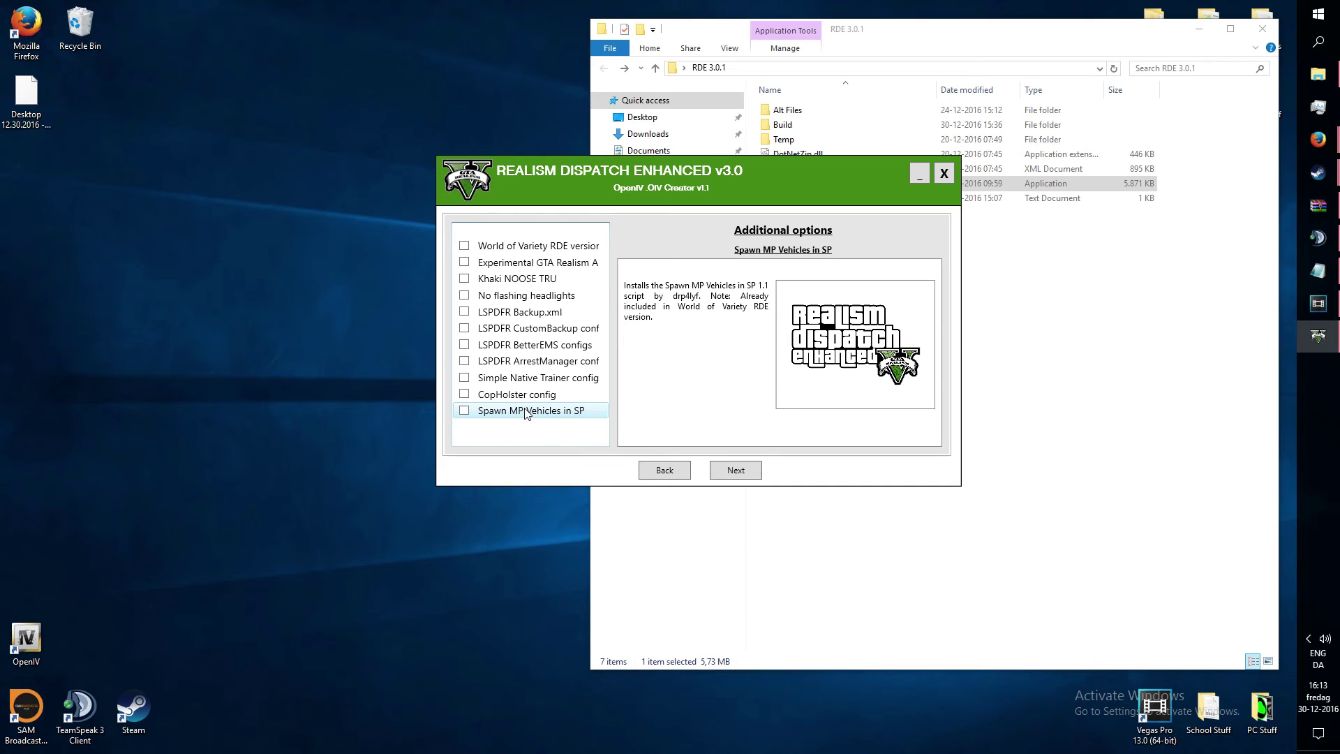
{"action": "left_click", "coordinate": [530, 397]}
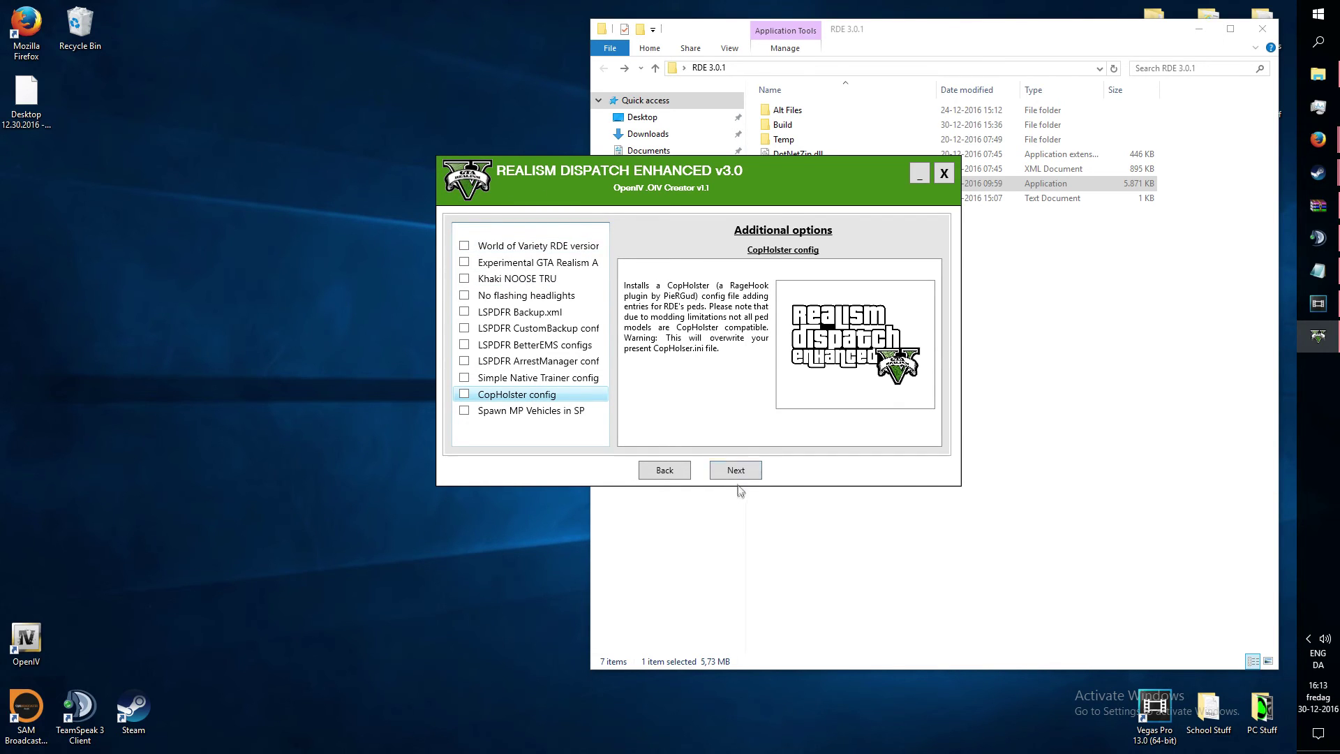
Step: Tick World of Variety RDE version, Spawn MP Vehicles in SP and Simple Native Trainer config
{"action": "left_click", "coordinate": [464, 246]}
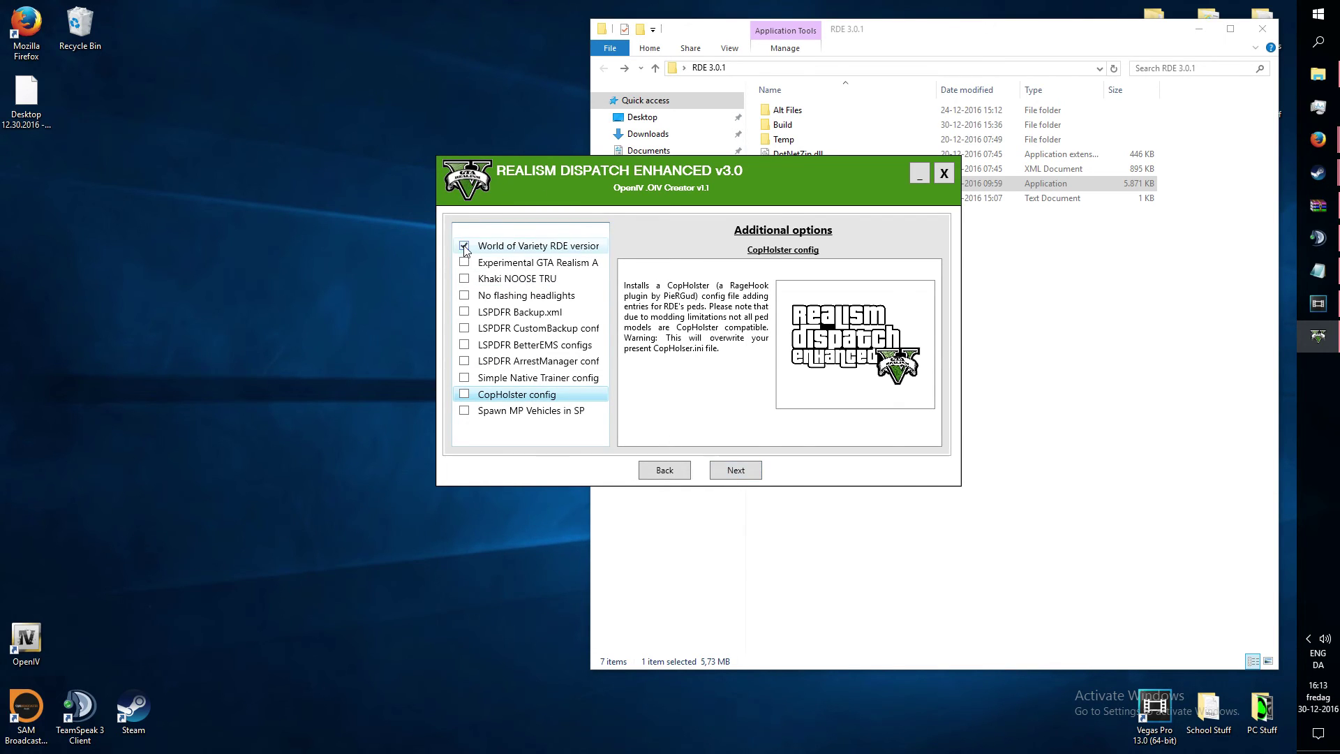
{"action": "left_click", "coordinate": [464, 411]}
{"action": "left_click", "coordinate": [464, 378]}
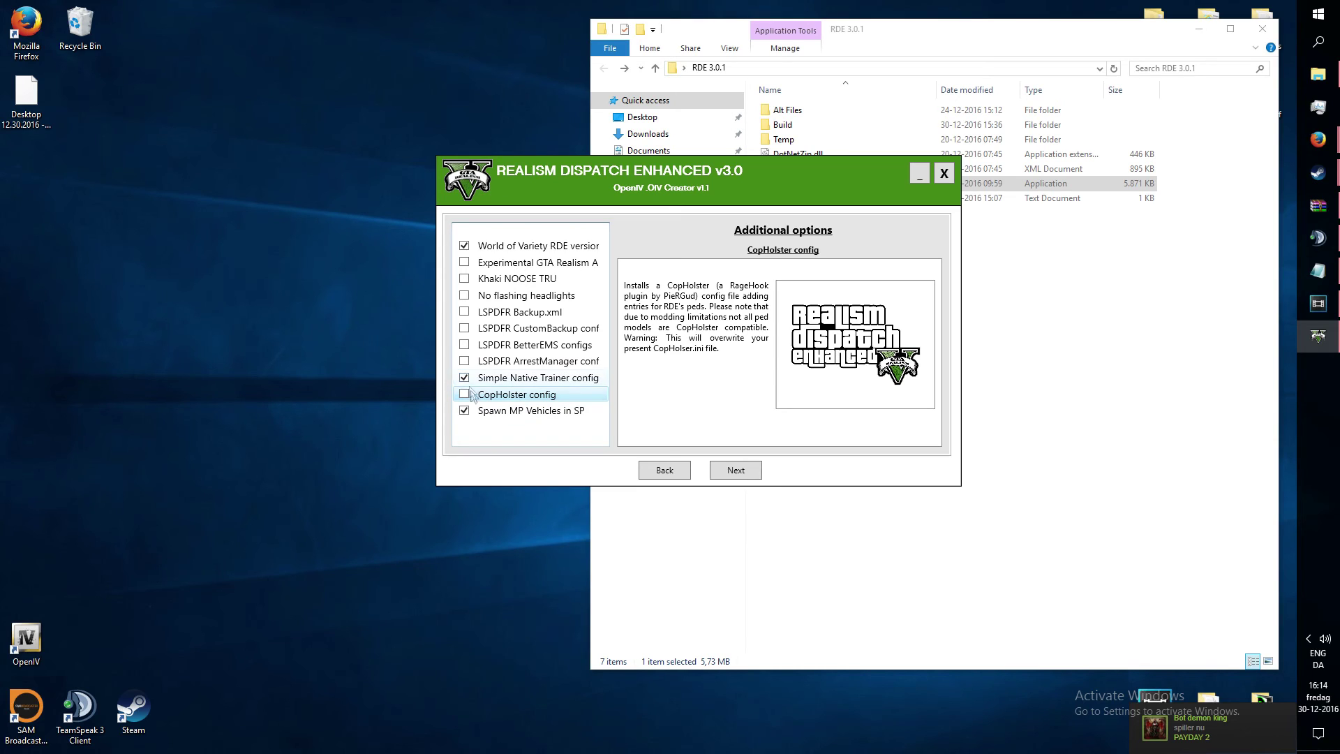
{"action": "left_click", "coordinate": [500, 377]}
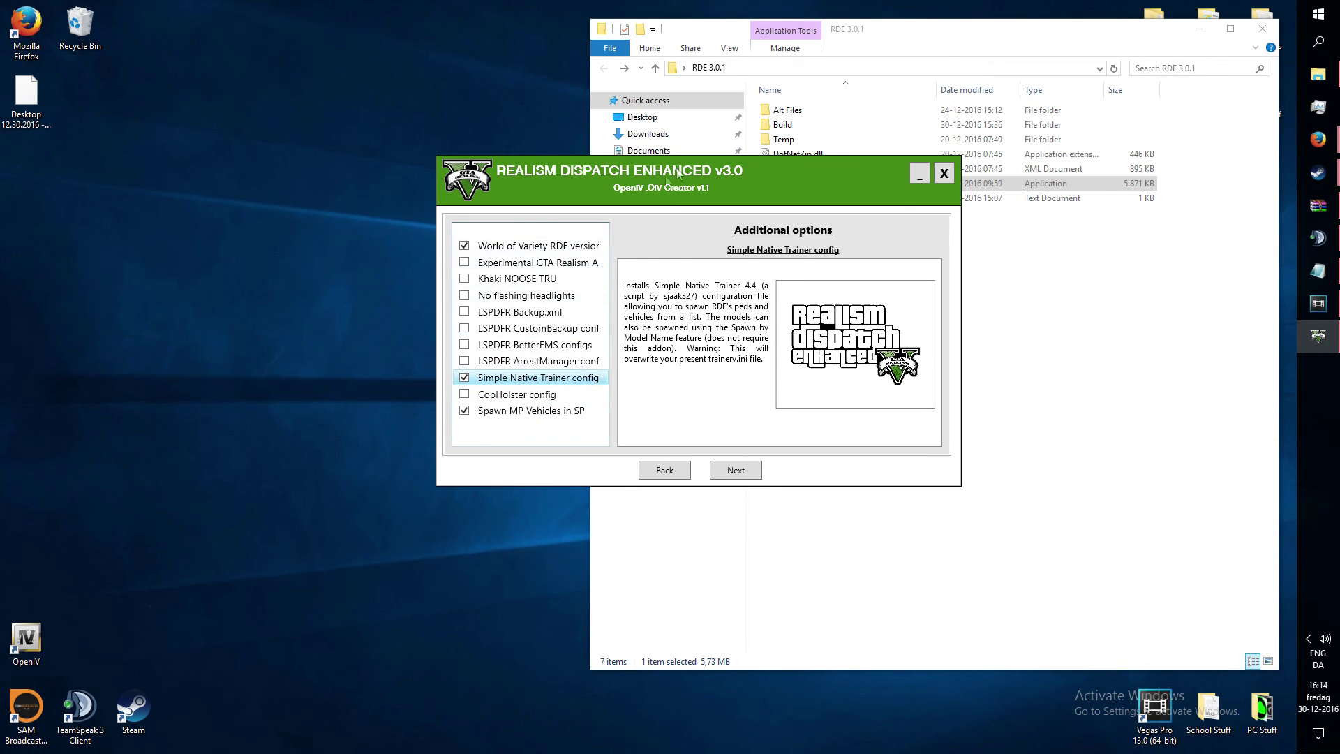
{"action": "left_click", "coordinate": [744, 470]}
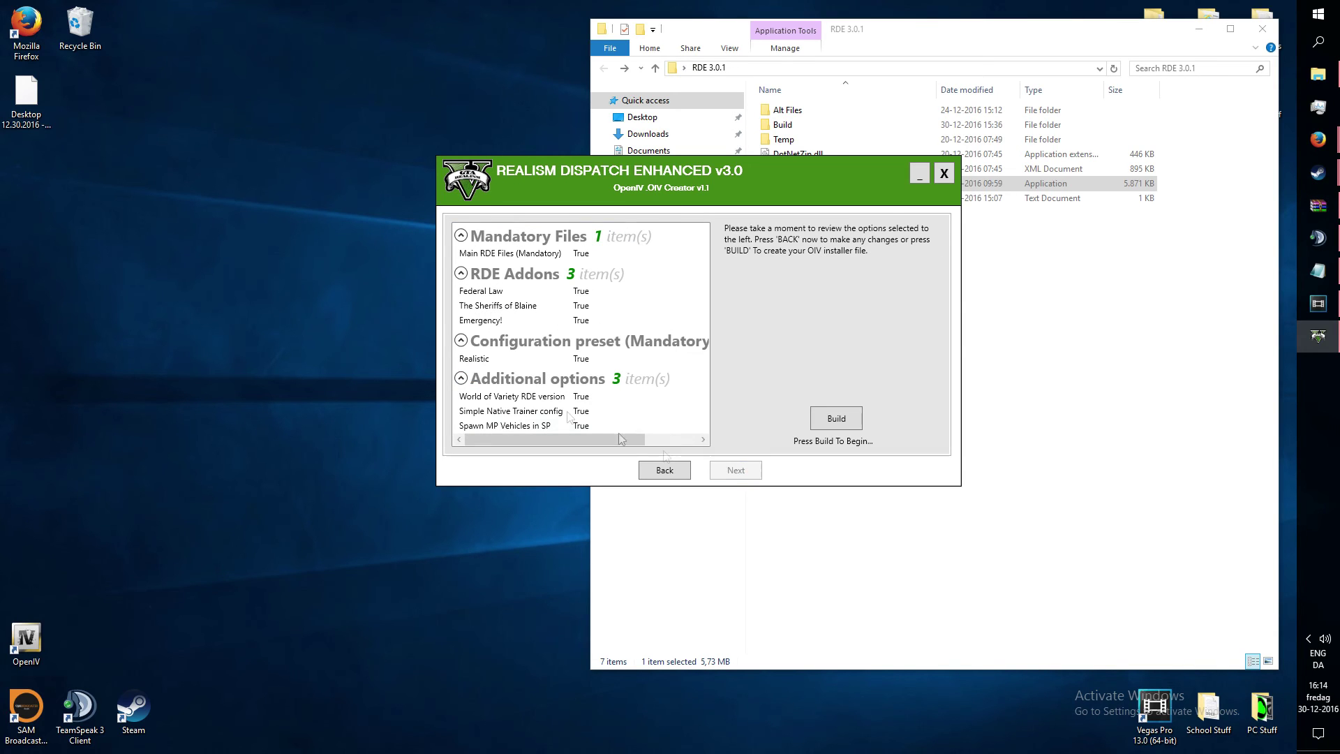
Step: Check the RDE Addons summary and build the 799,208 KB RDE_V3.oiv into the Build folder
{"action": "left_click", "coordinate": [461, 275]}
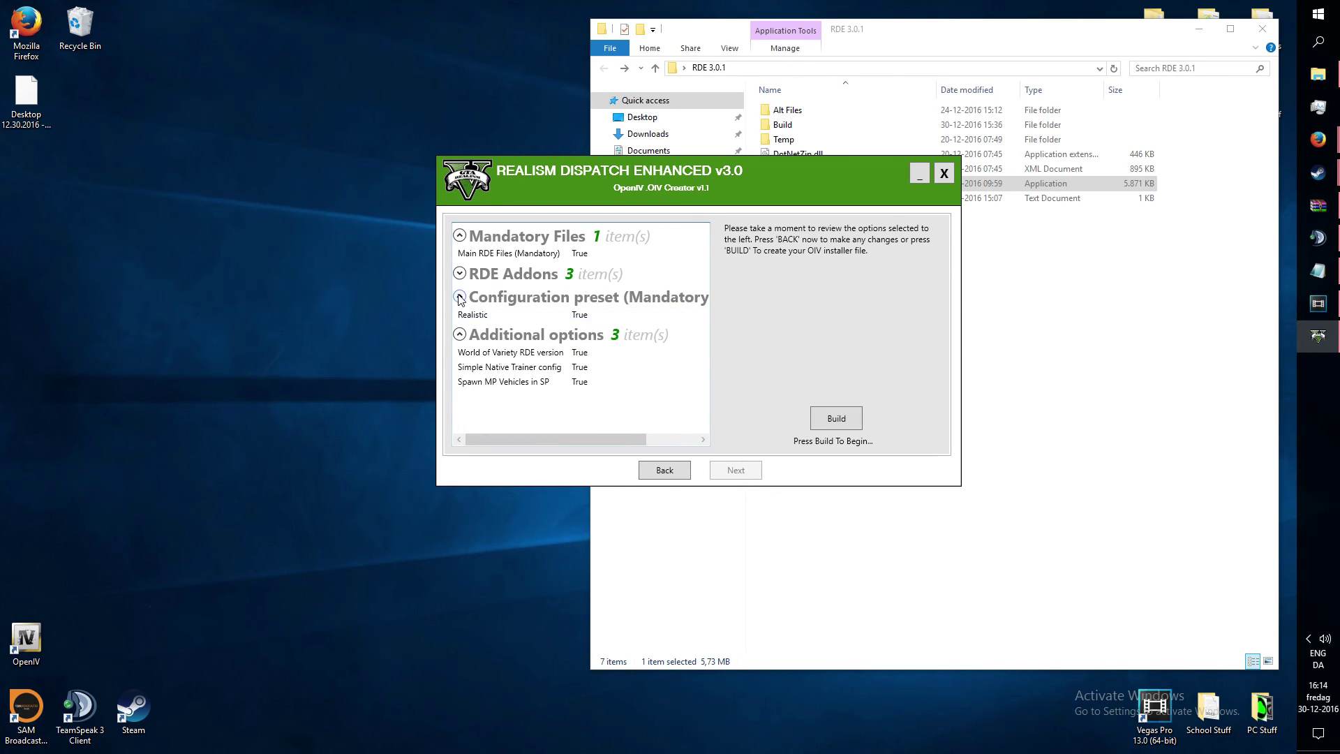
{"action": "left_click", "coordinate": [459, 275]}
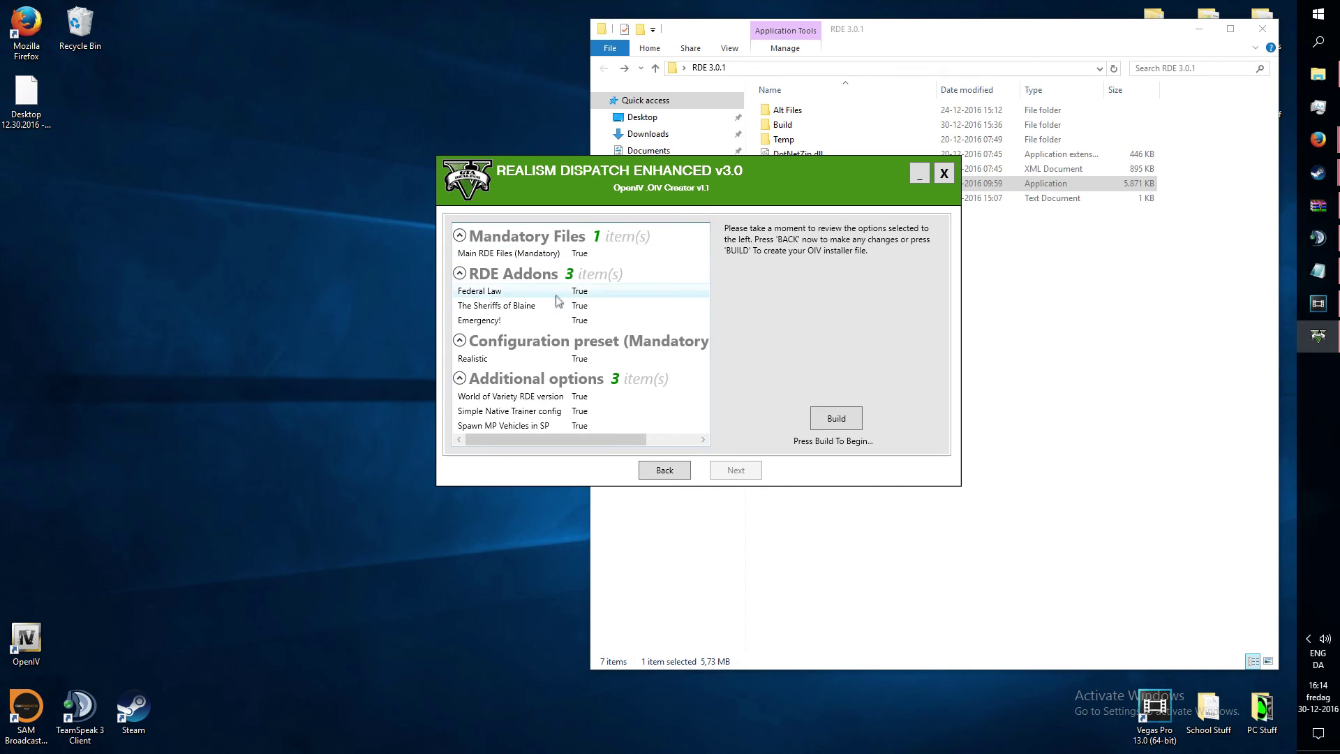
{"action": "left_click", "coordinate": [843, 420]}
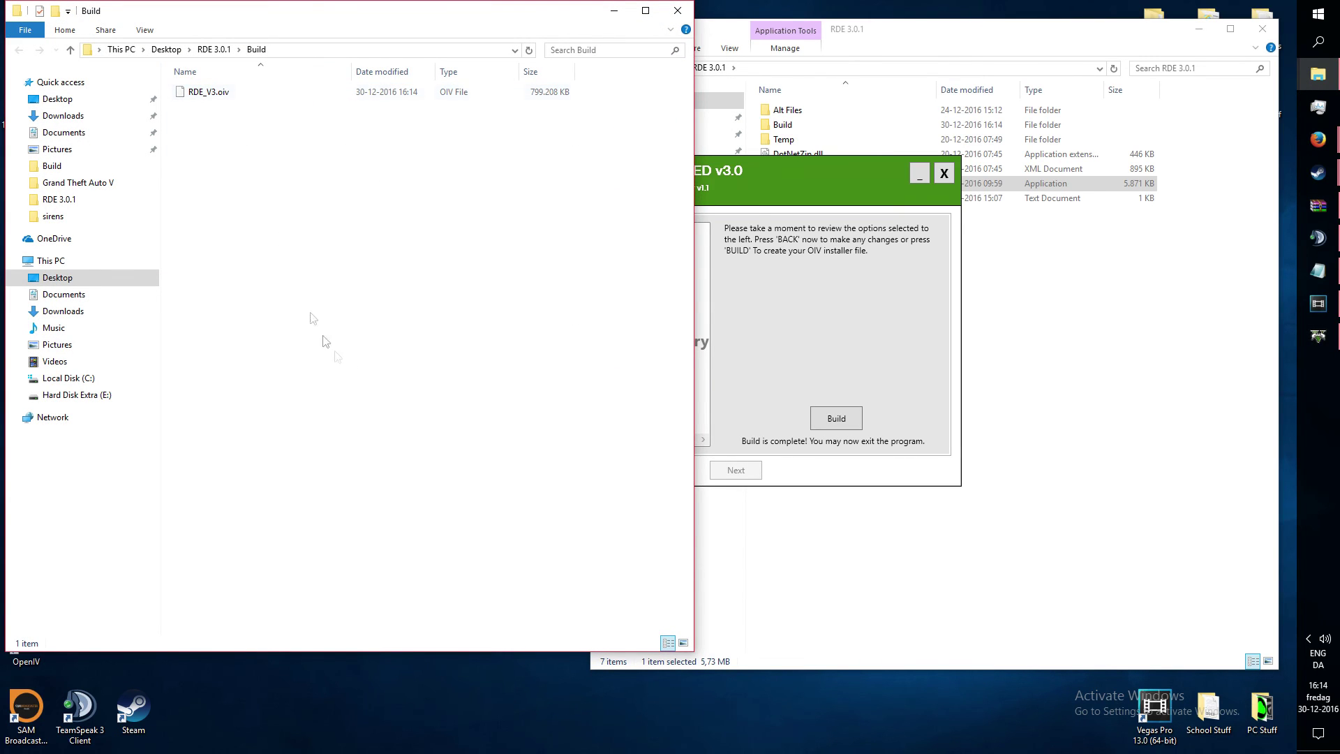
Step: Centre the Build folder window and start OpenIV for GTA V on Windows
{"action": "left_click_drag", "start_coordinate": [420, 361], "coordinate": [284, 144]}
{"action": "left_click_drag", "start_coordinate": [282, 17], "coordinate": [698, 97]}
{"action": "double_click", "coordinate": [39, 625]}
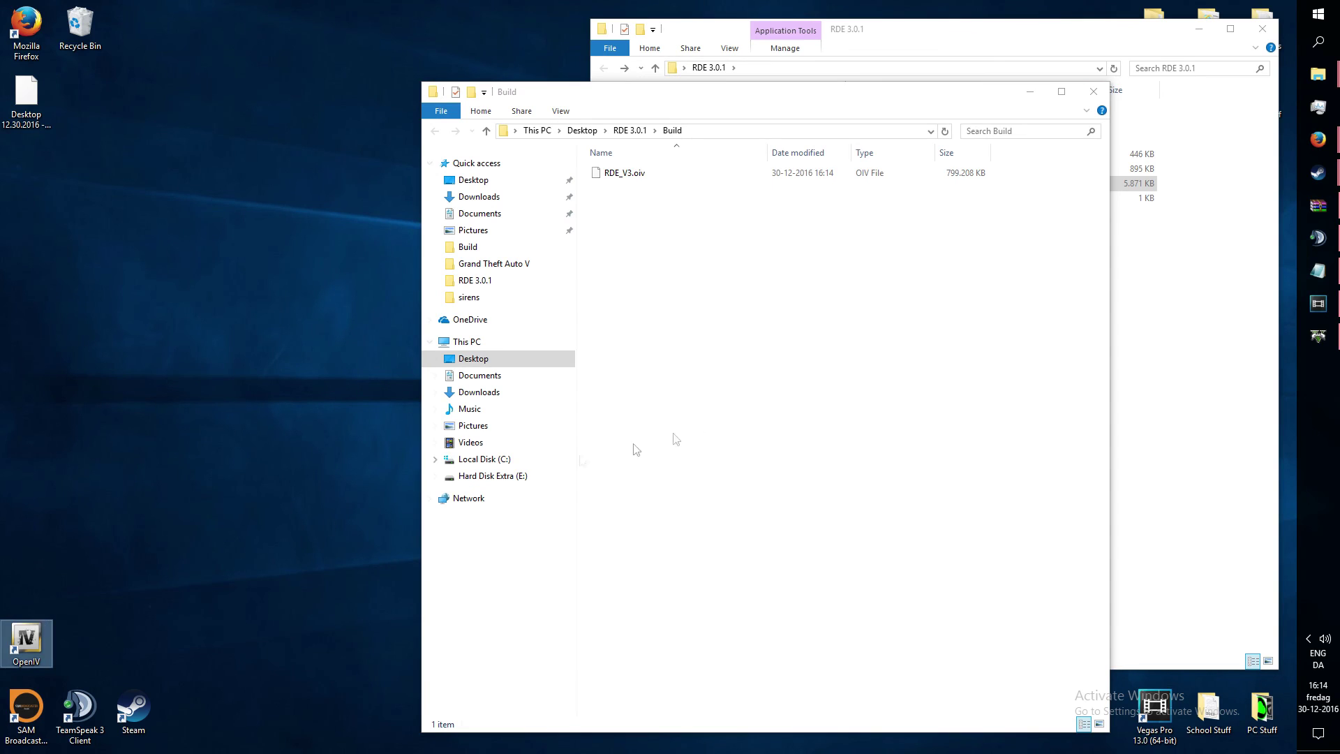
{"action": "left_click", "coordinate": [598, 418]}
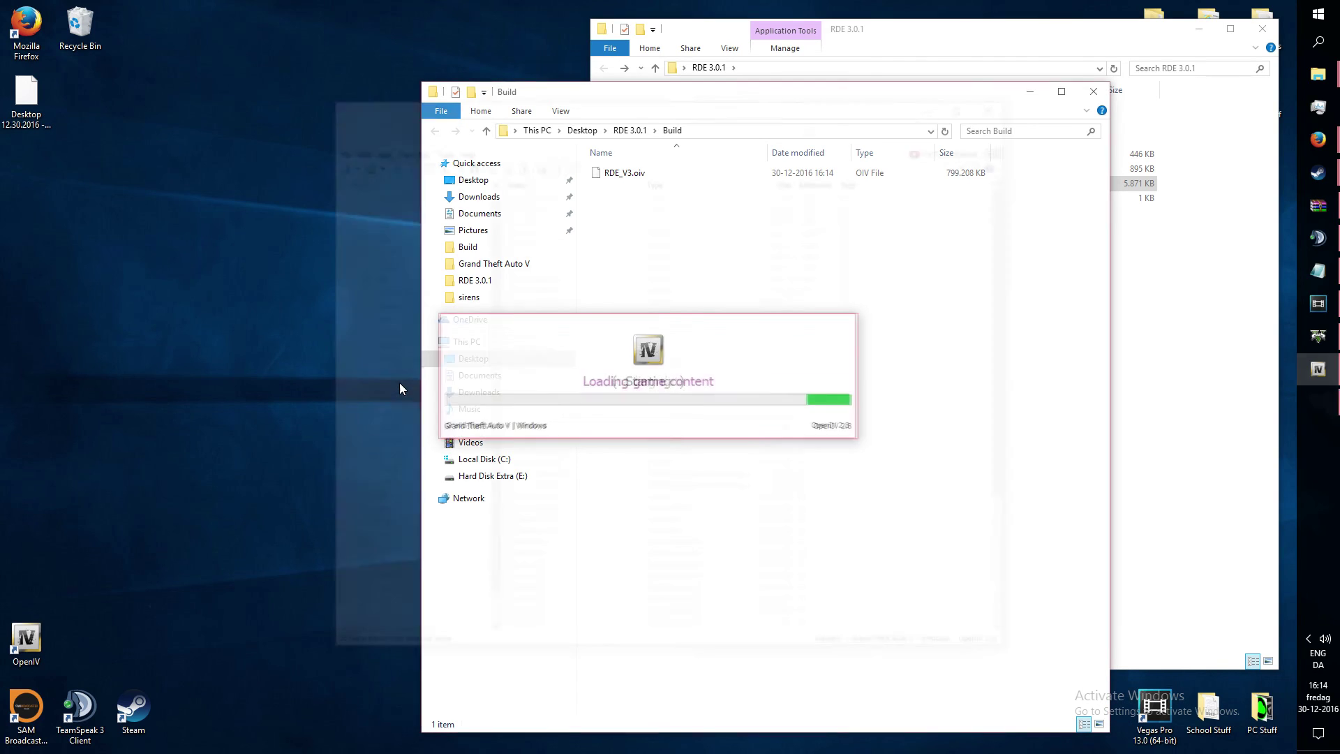
Step: Open the rebuilt RDE_V3.oiv in the Package Installer to check it, then close without installing
{"action": "left_click", "coordinate": [436, 147]}
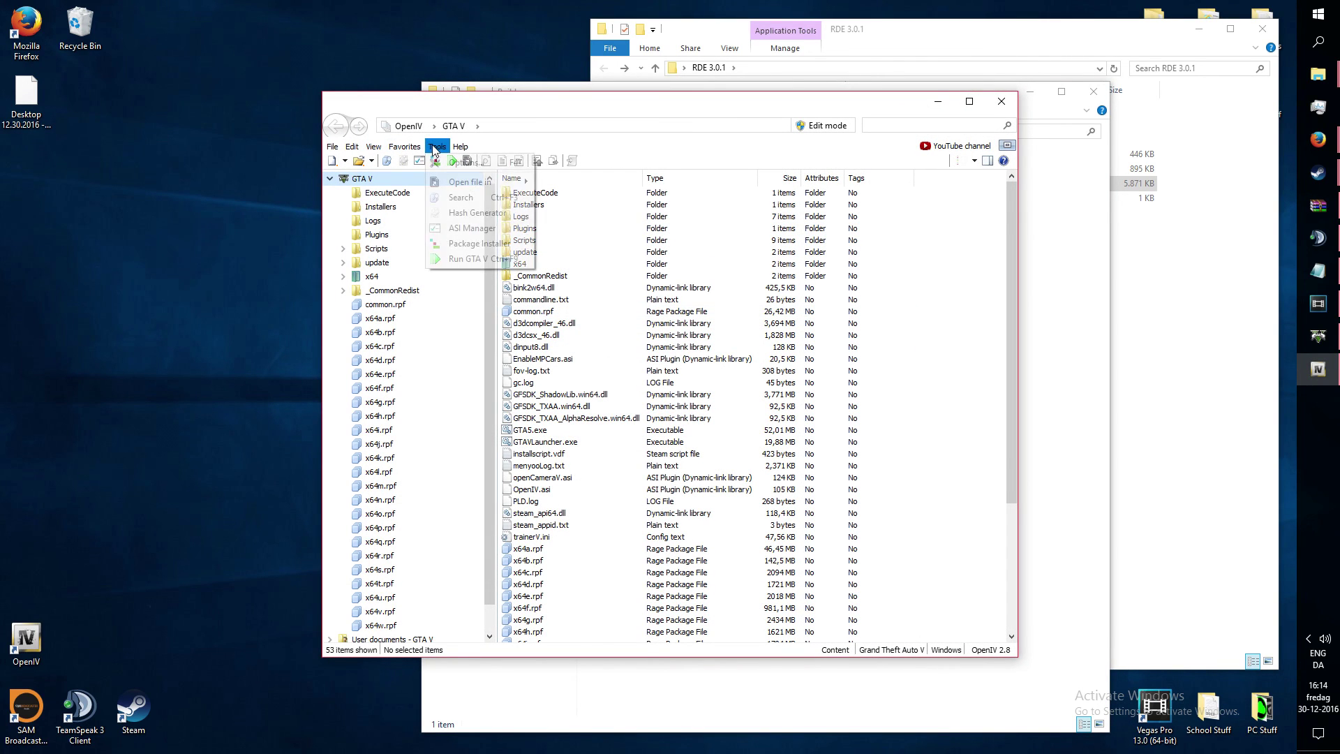
{"action": "left_click", "coordinate": [447, 243]}
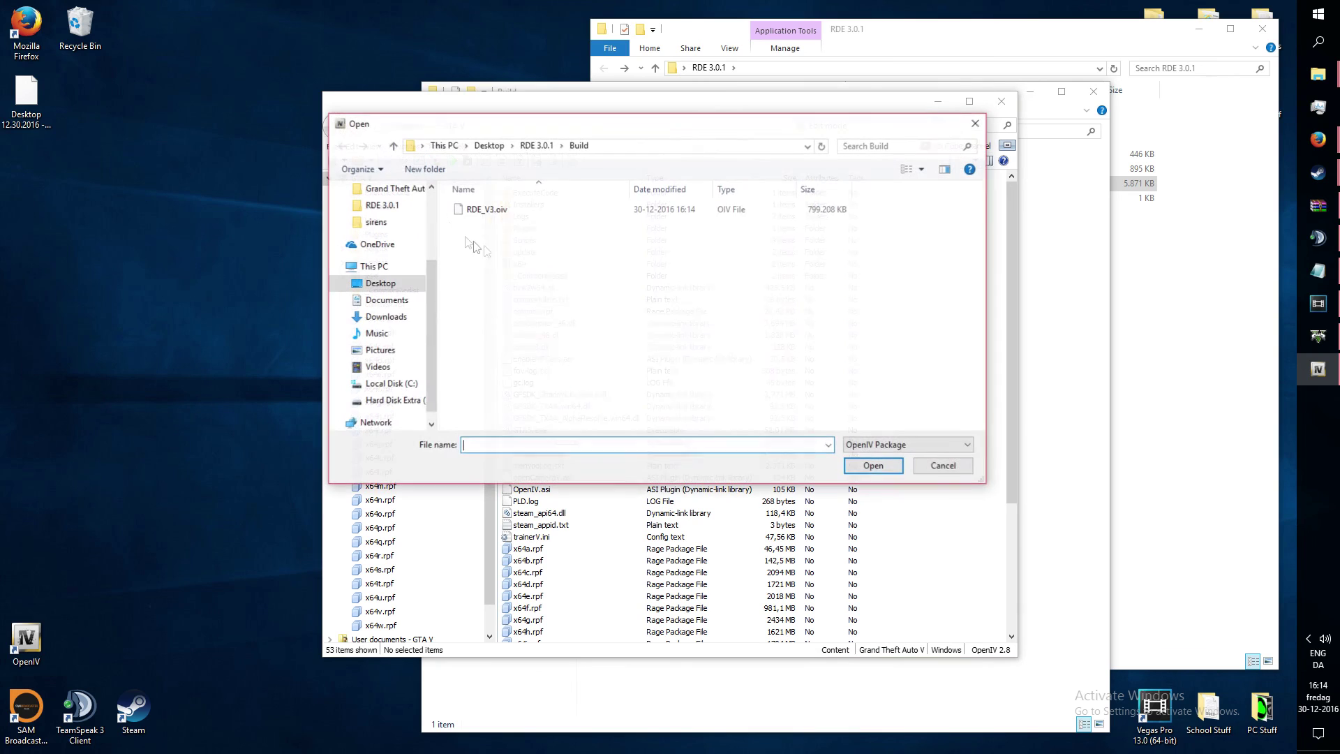
{"action": "left_click", "coordinate": [492, 209]}
{"action": "left_click", "coordinate": [874, 466]}
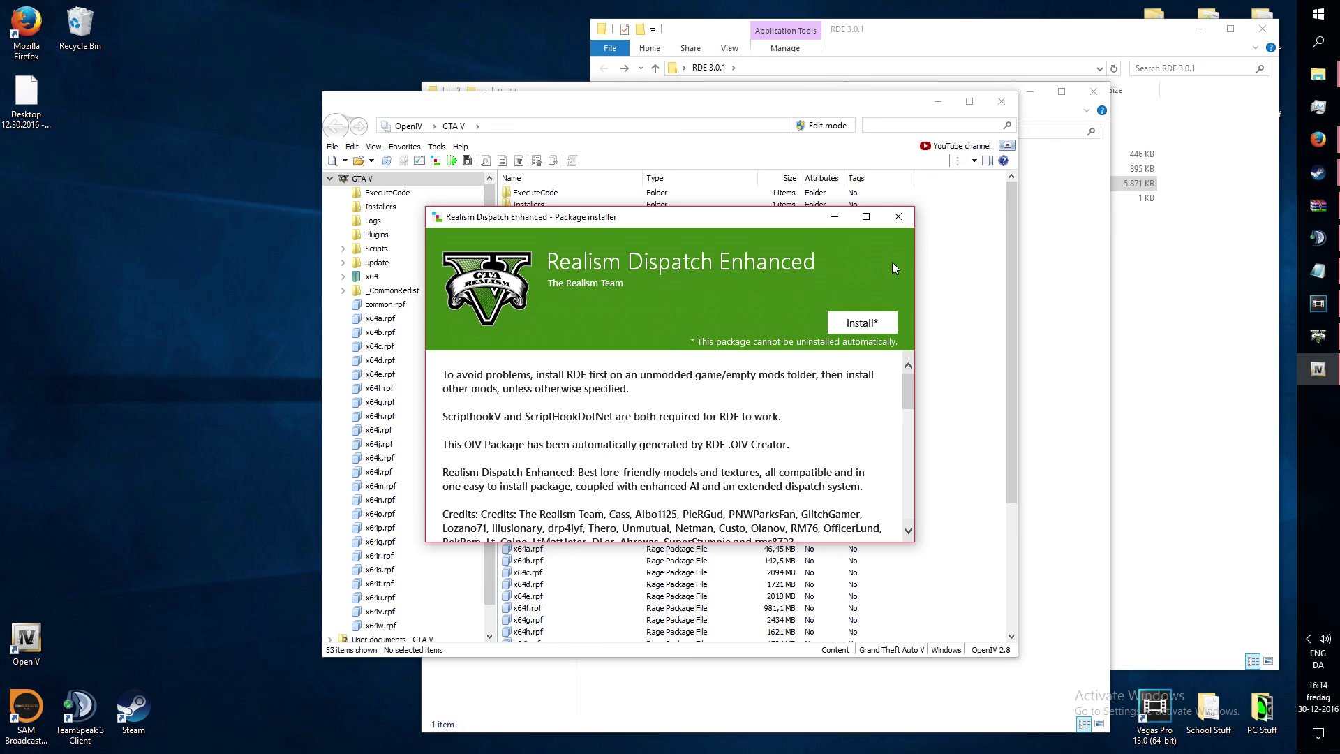
{"action": "left_click", "coordinate": [905, 218]}
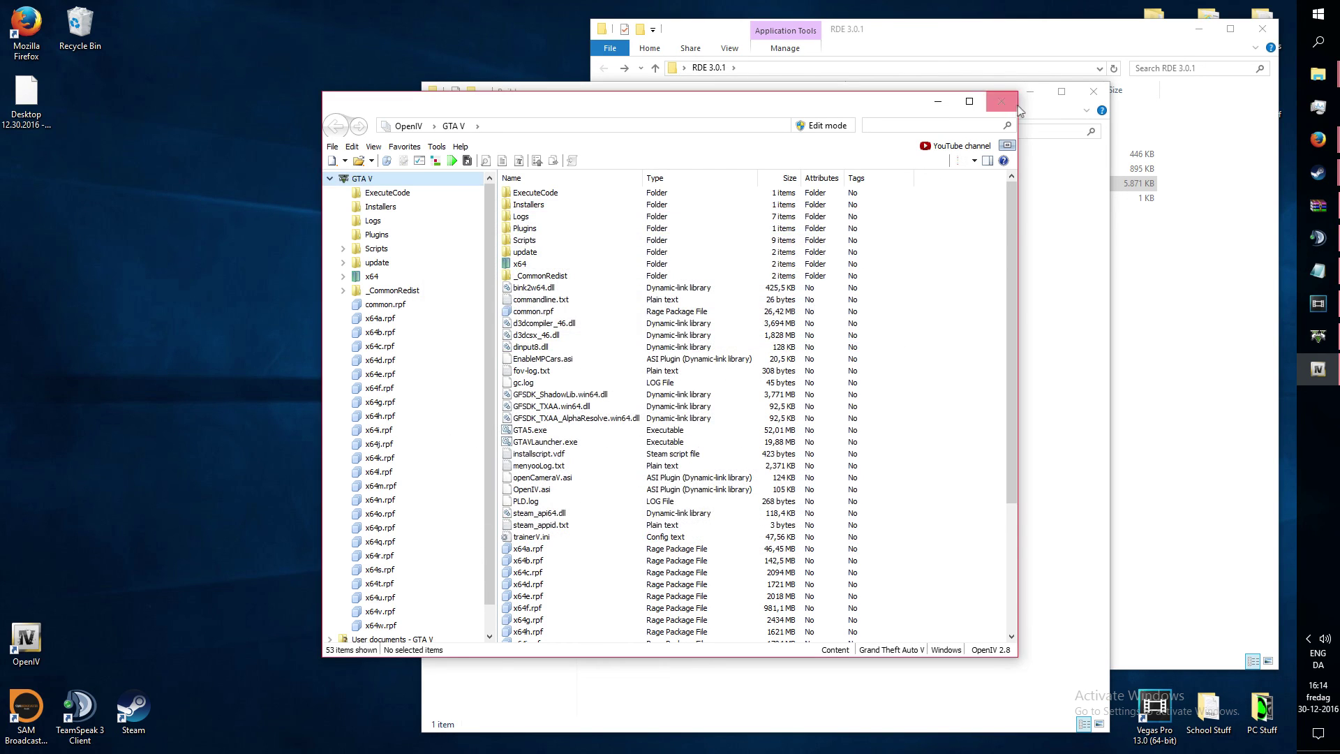
Step: Close OpenIV, the Build and RDE 3.0.1 Explorer windows, and the RDE .OIV Creator
{"action": "left_click", "coordinate": [1003, 101]}
{"action": "left_click", "coordinate": [1093, 92]}
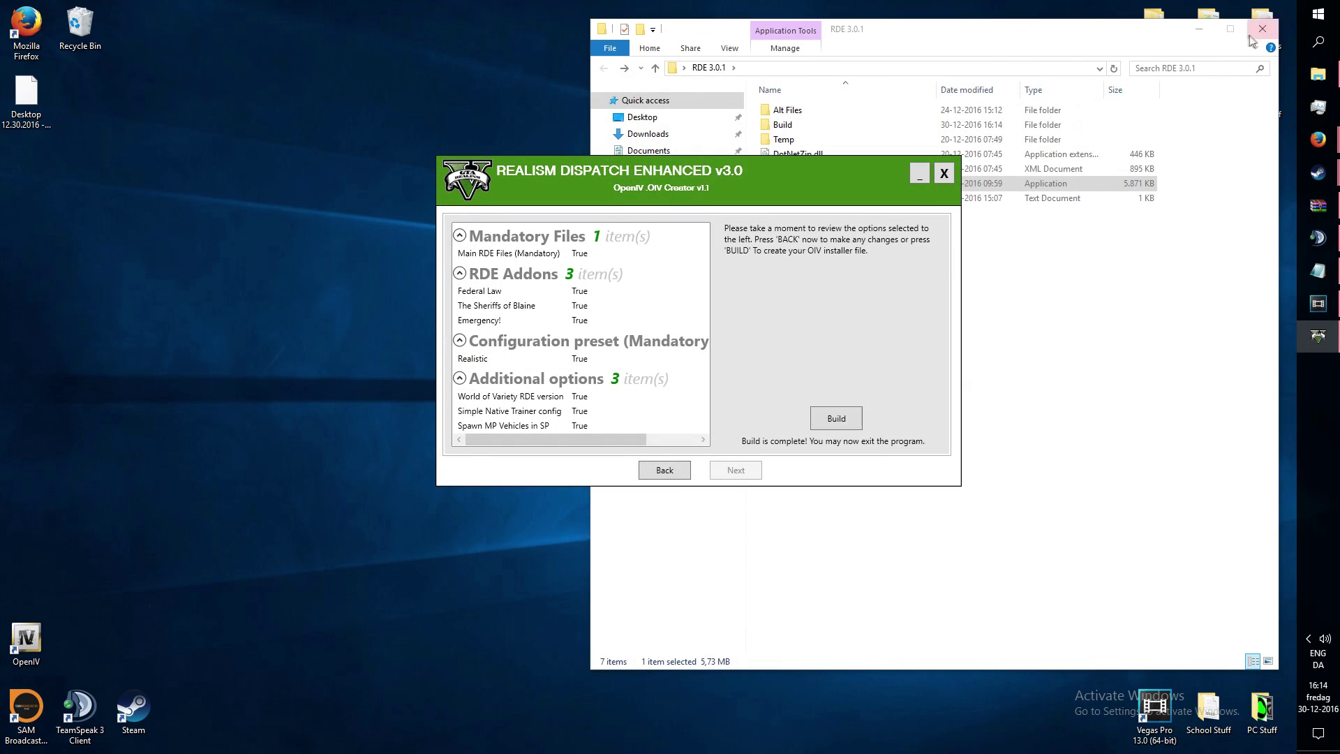
{"action": "left_click", "coordinate": [1262, 29]}
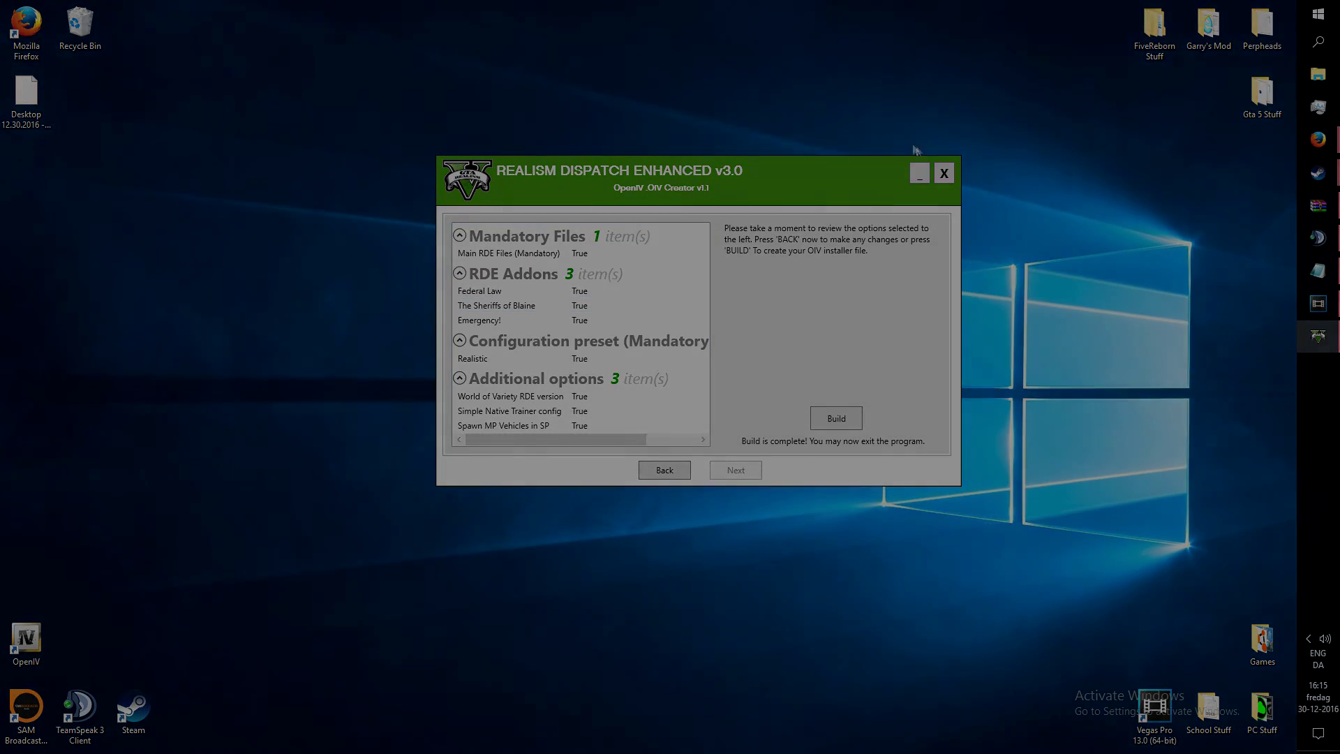
{"action": "left_click", "coordinate": [943, 174]}
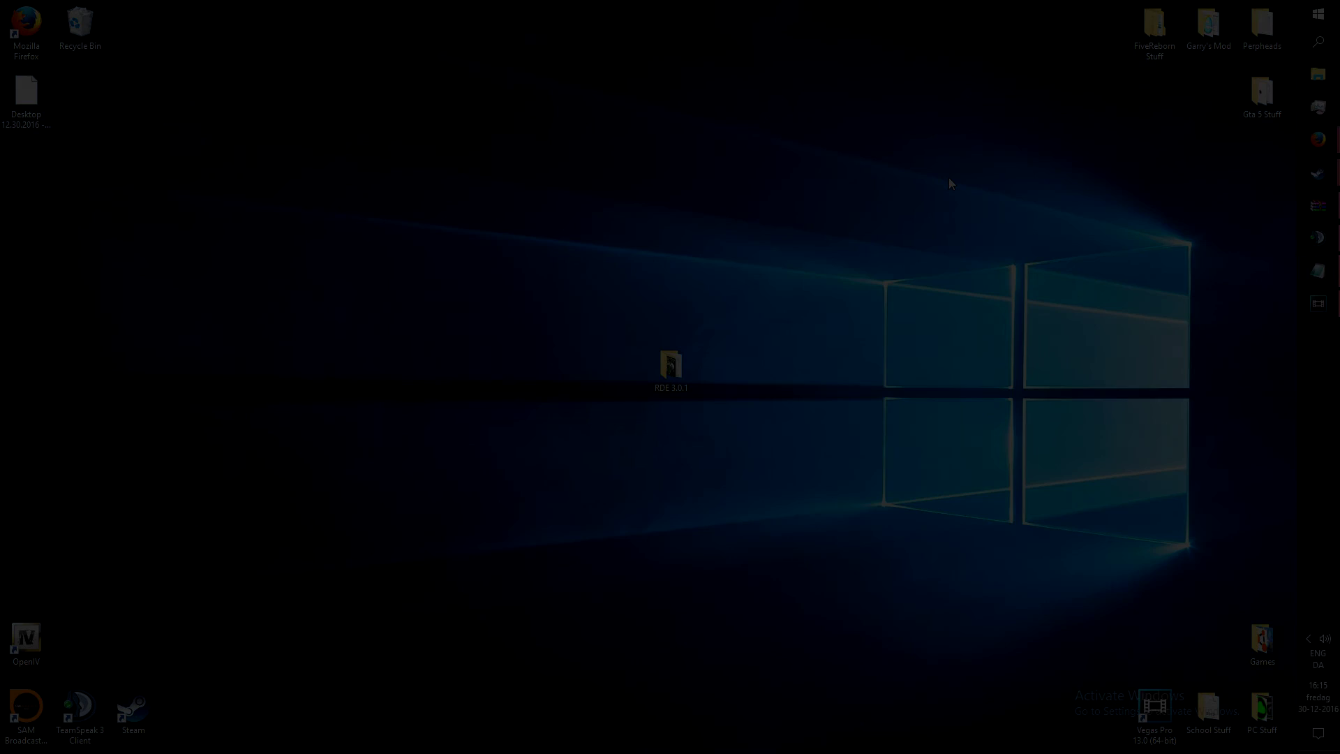